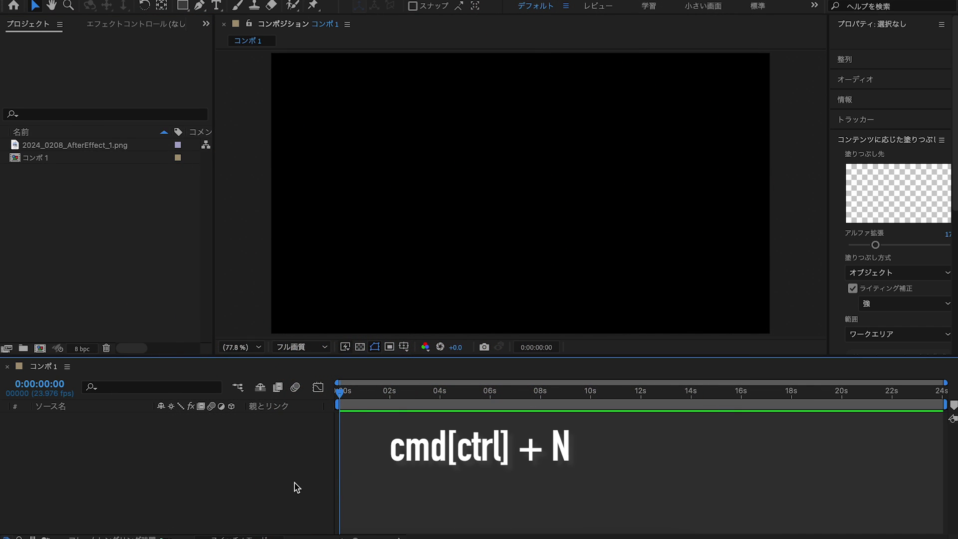
Start a new composition with Ctrl+N.
key("ctrl+n")
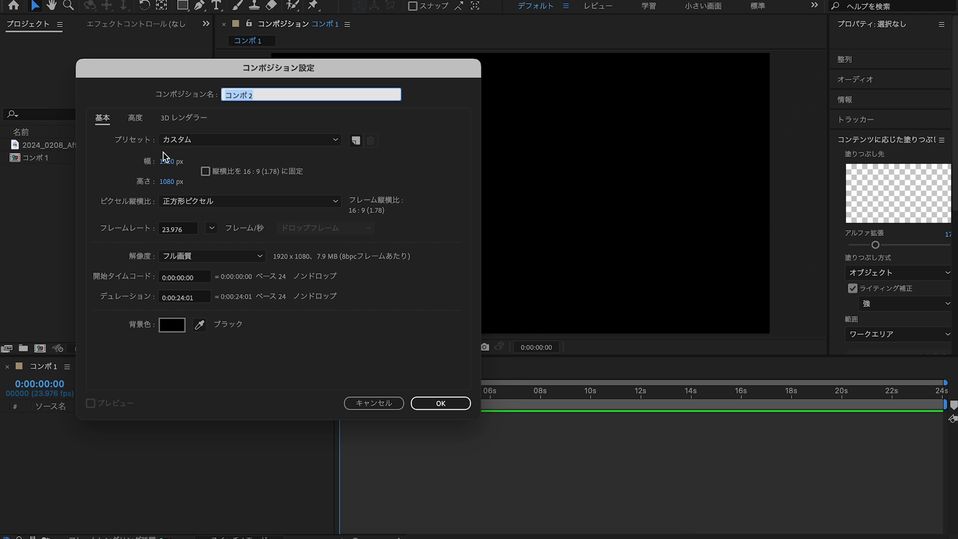
Set the new composition to 500 × 700 px and rename コンポ 2 to Book Cover.
left_click(165, 161)
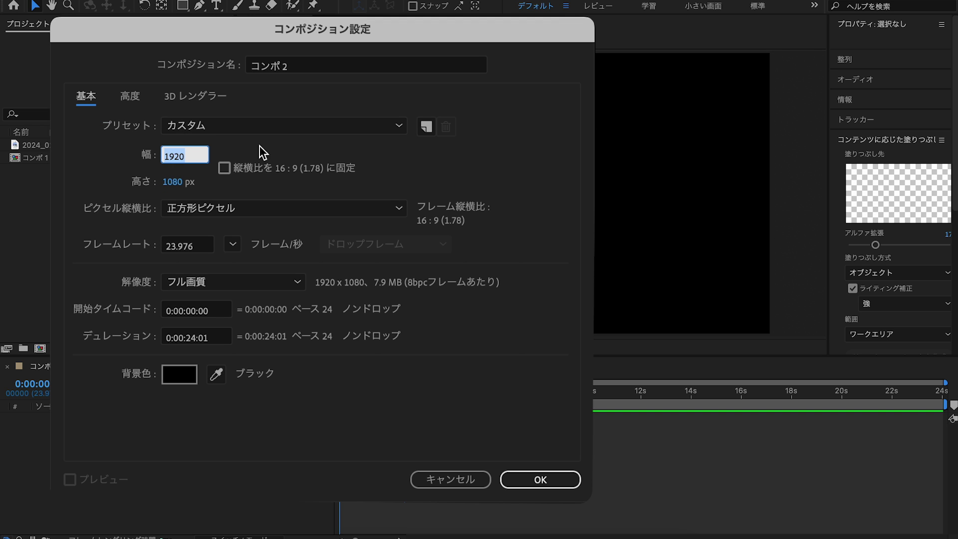
type("500")
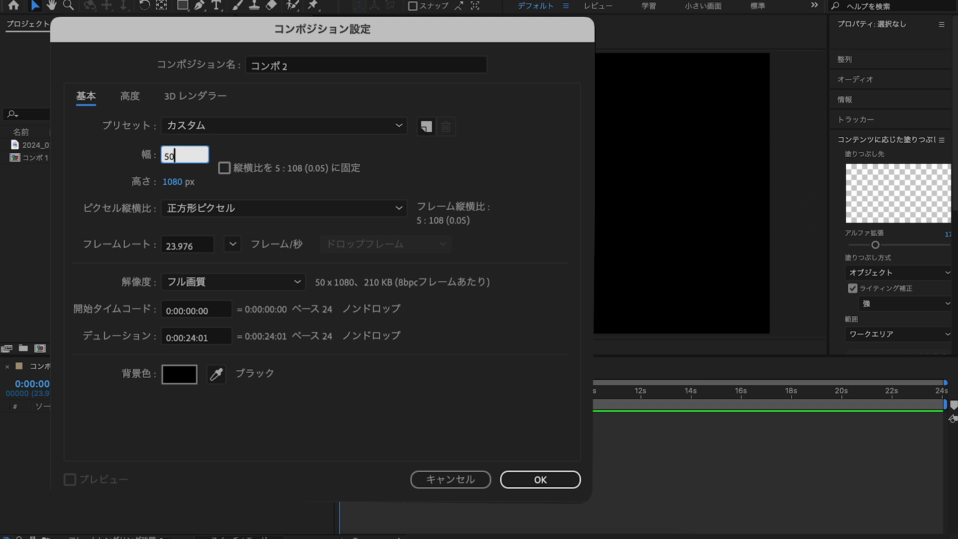
left_click(182, 182)
type("700")
key("Return")
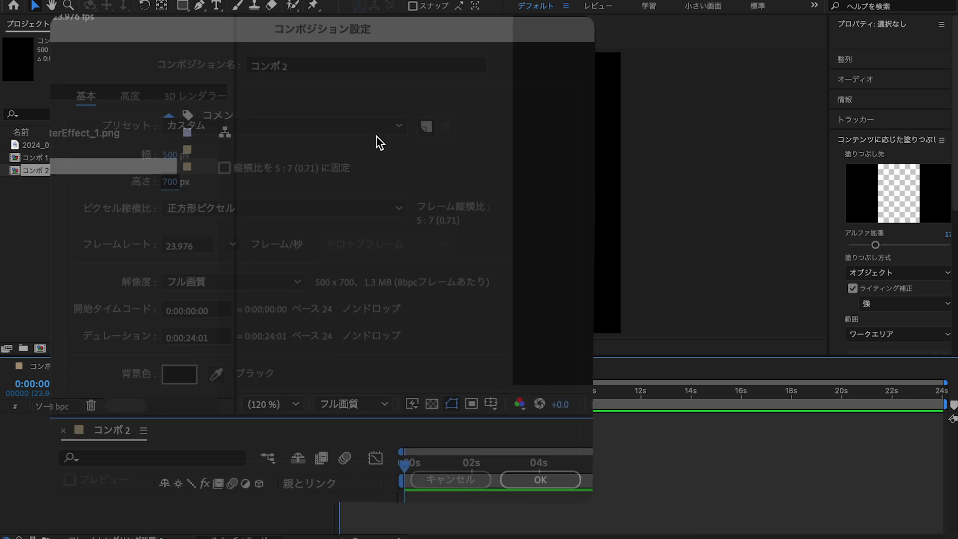
left_click(61, 169)
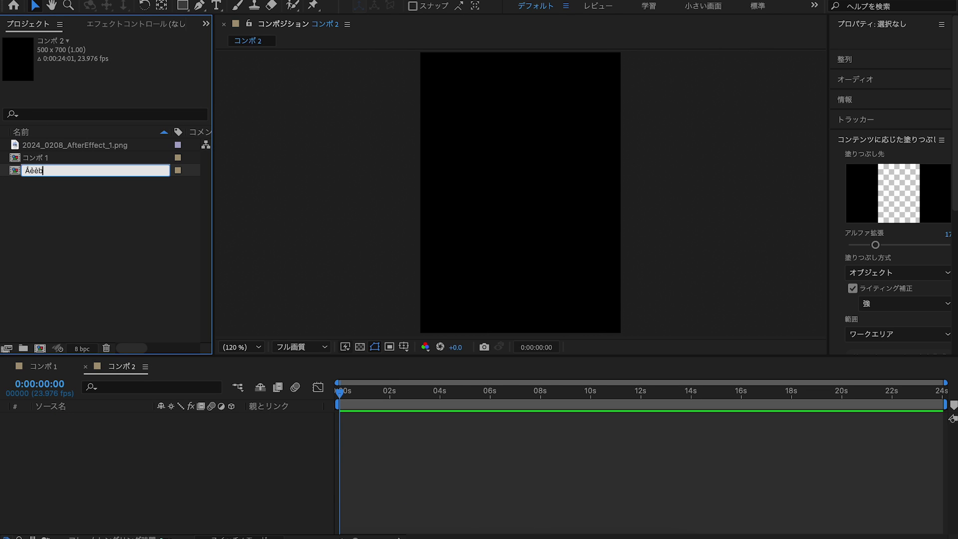
type("Book Cover")
key("Return")
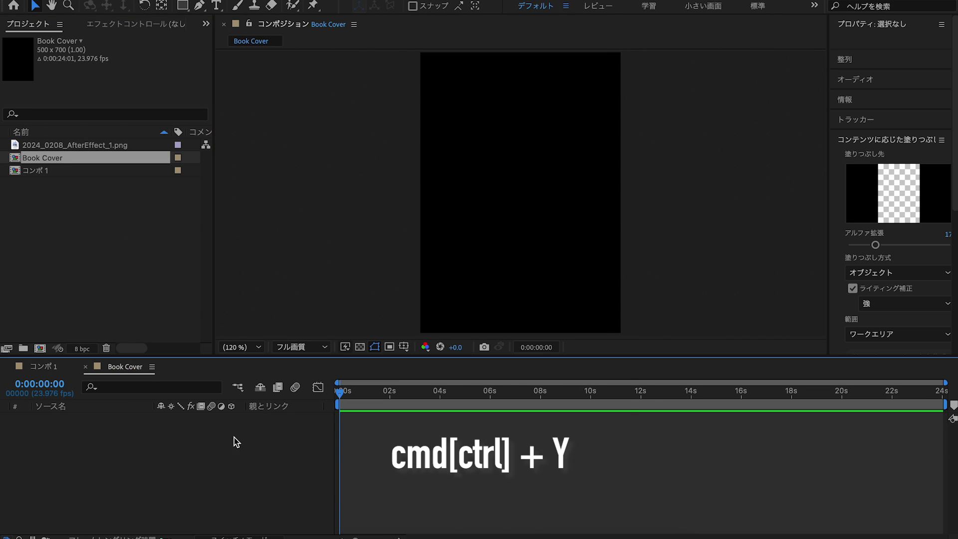
Add a full-frame pink solid to Book Cover, then nest Book Cover into コンポ 1.
key("ctrl+y")
left_click(475, 350)
left_click_drag(222, 375, 265, 289)
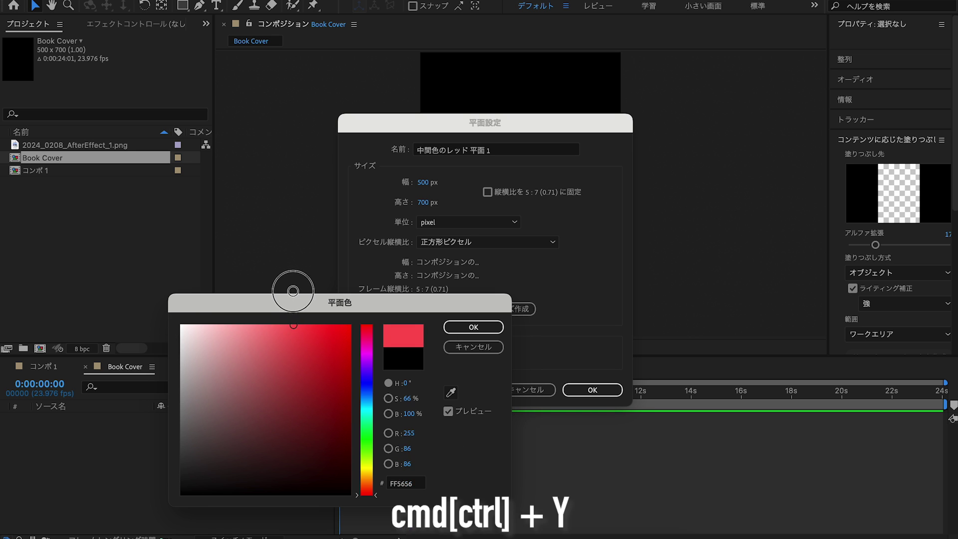
left_click(450, 330)
key("Return")
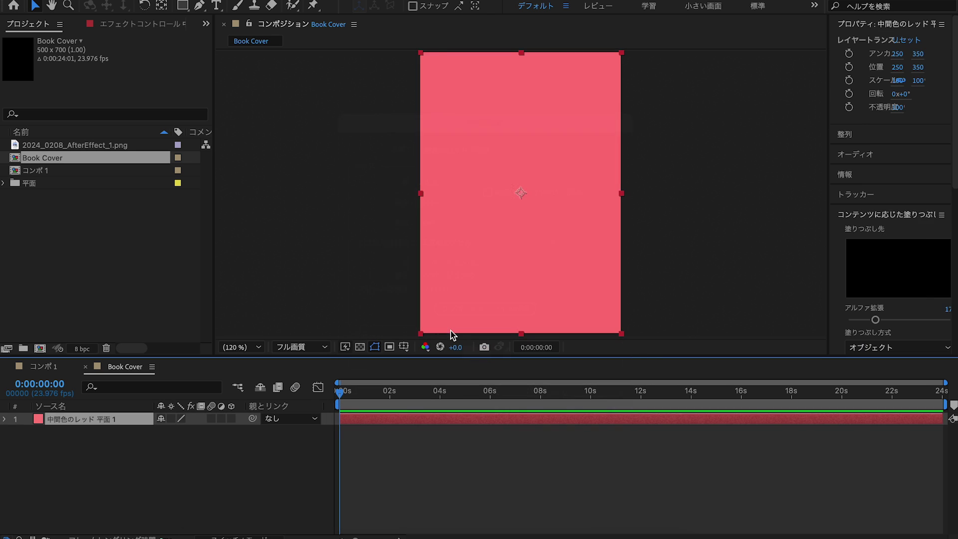
left_click(64, 372)
left_click_drag(53, 158, 194, 452)
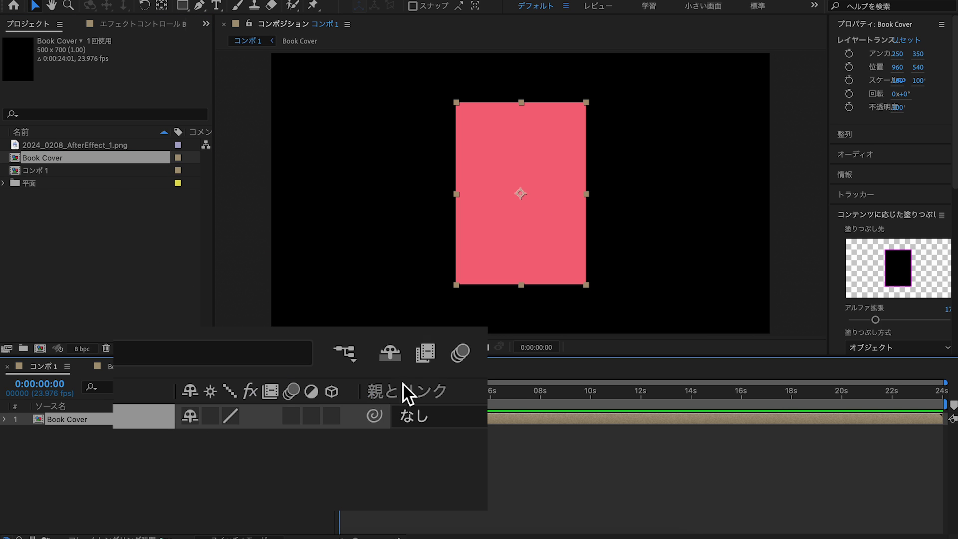
Make Book Cover 3D, test its Y orientation then reset it to 0°, and begin a new camera.
left_click(333, 416)
key("r")
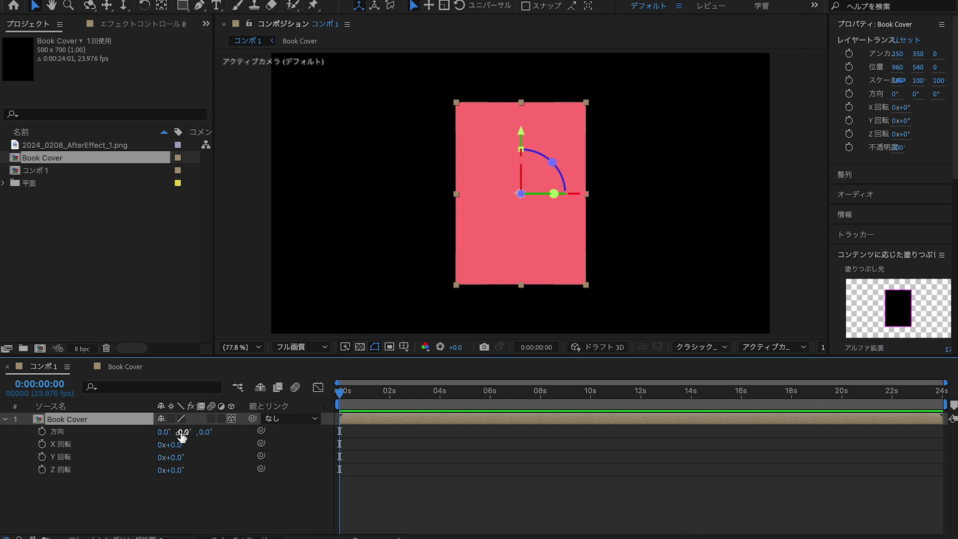
mouse_move(179, 432)
left_mouse_down()
mouse_move(417, 426)
mouse_move(235, 457)
left_mouse_up()
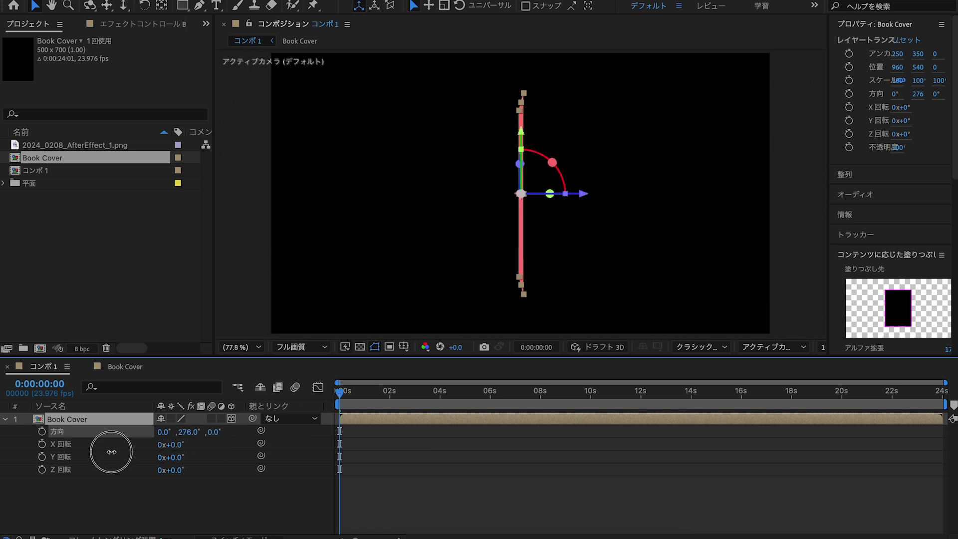
left_click_drag(235, 457, 479, 456)
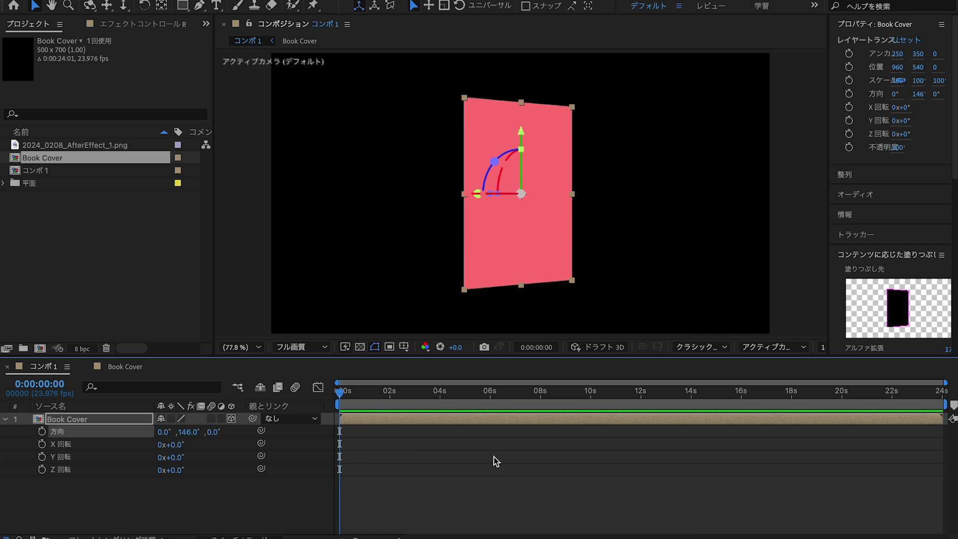
left_click(265, 475)
key("ctrl+alt+shift+c")
left_click(398, 150)
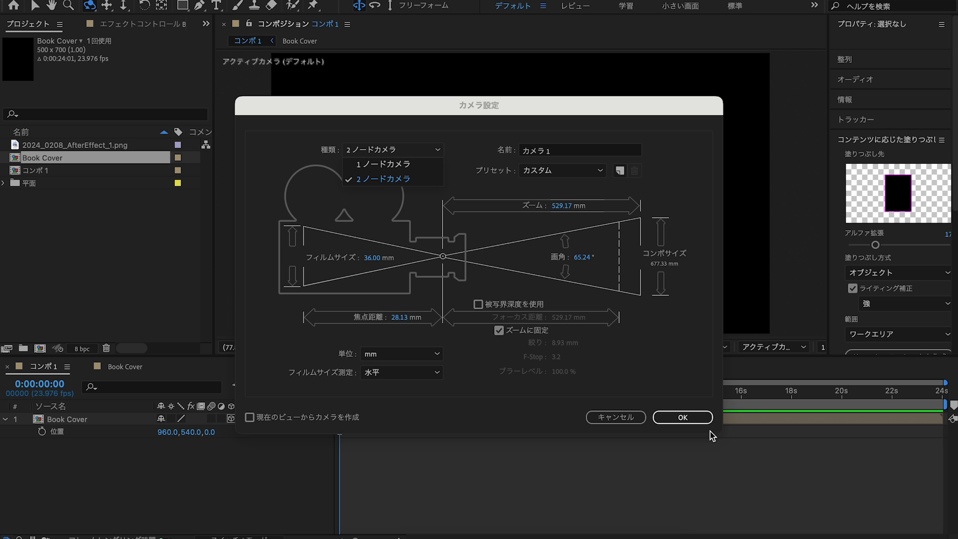
Add the 2-node camera カメラ 1, test-swing its X position, and restore X to 960.
left_click(694, 422)
mouse_move(163, 432)
left_mouse_down()
mouse_move(617, 404)
mouse_move(563, 381)
left_mouse_up()
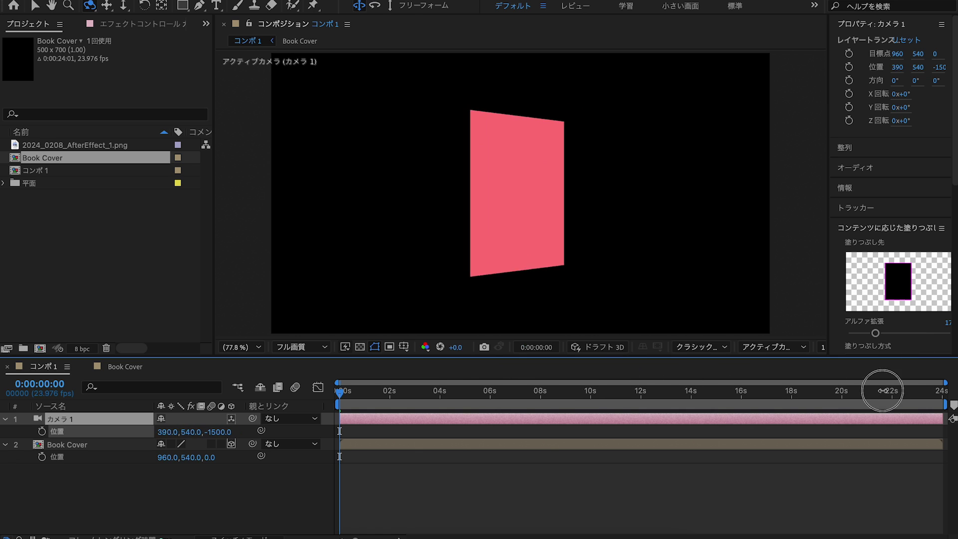
left_click_drag(563, 380, 119, 423)
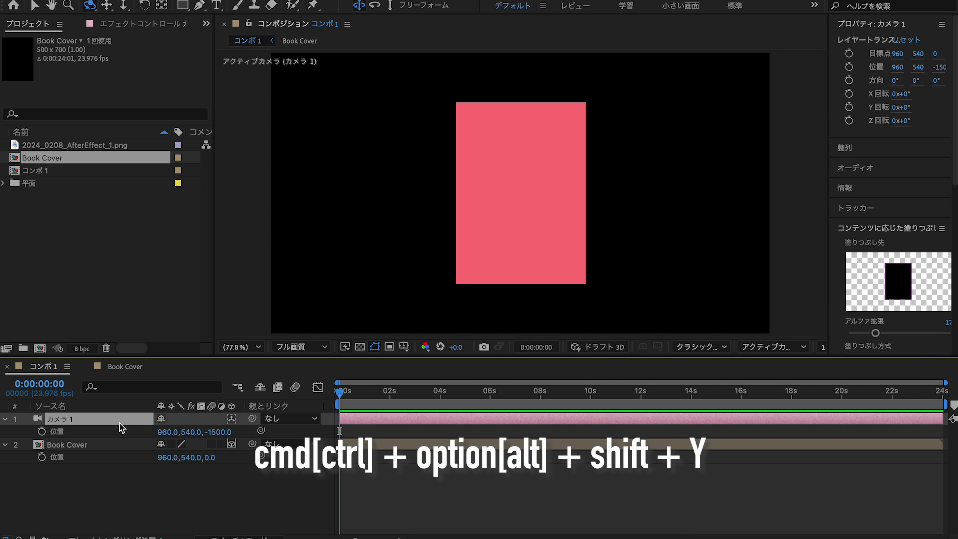
Add null ヌル 1, make it the parent of カメラ 1, and switch the null to 3D.
key("ctrl+alt+shift+y")
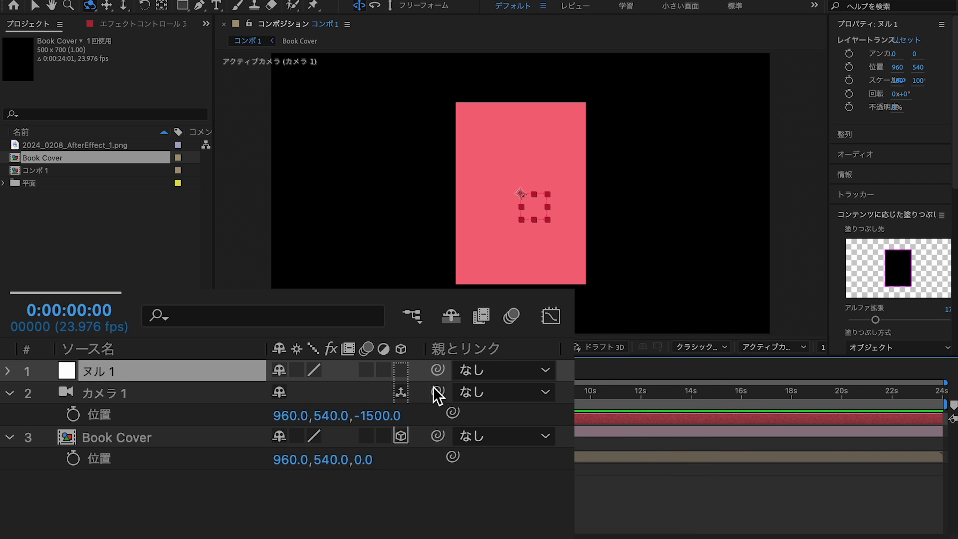
left_click_drag(252, 431, 105, 422)
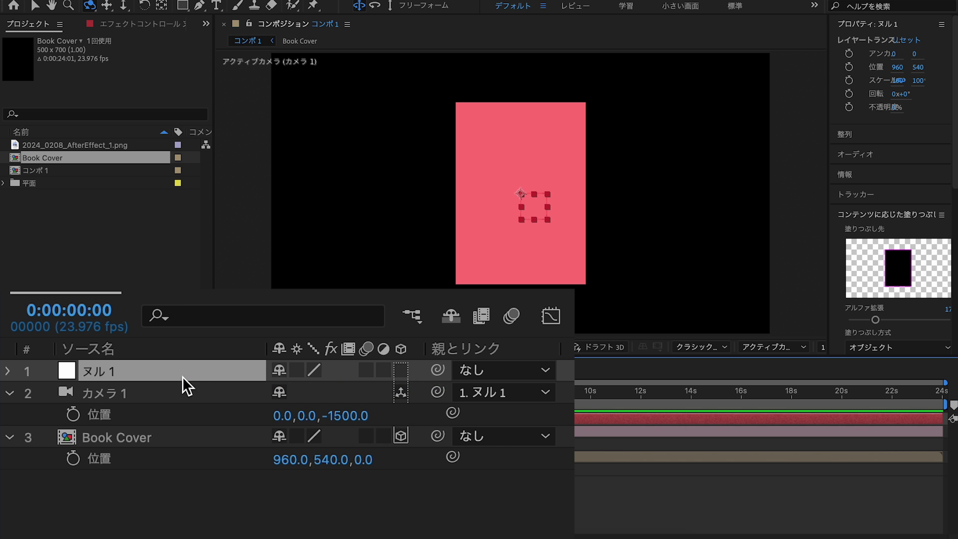
key("p")
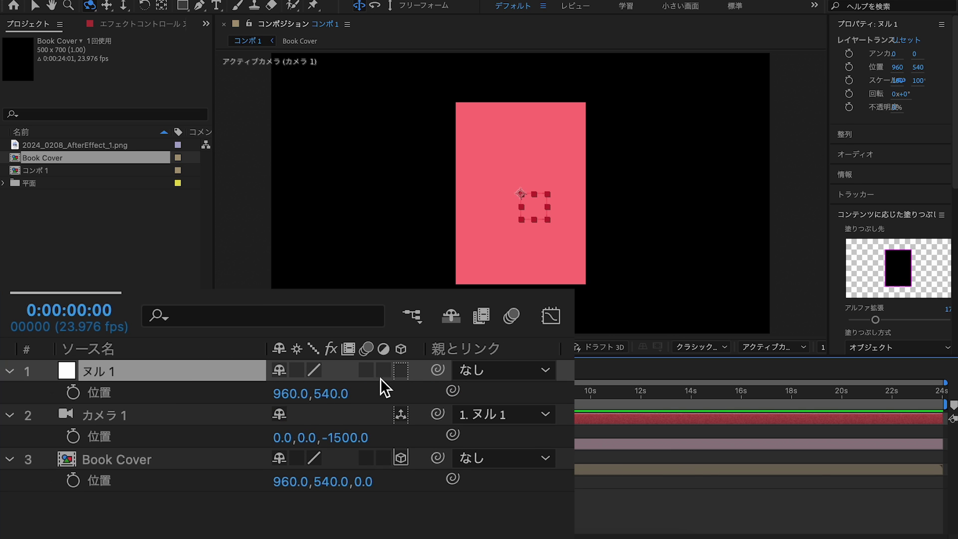
left_click(400, 371)
Test-move the null, return it to X 960, collapse properties, and select カメラ 1.
mouse_move(283, 400)
left_mouse_down()
mouse_move(225, 393)
mouse_move(237, 402)
left_mouse_up()
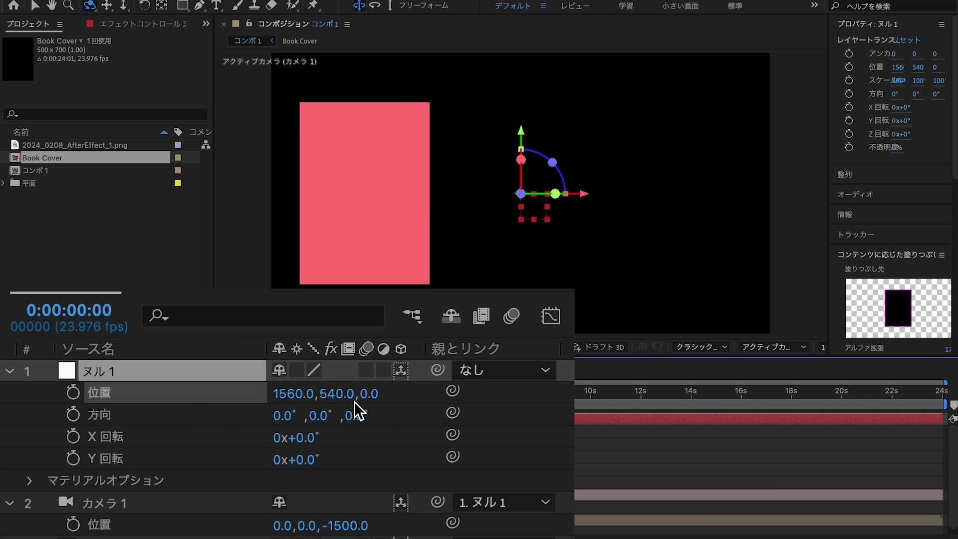
left_click_drag(238, 402, 100, 409)
left_click(6, 419)
key("F2")
left_click(5, 433)
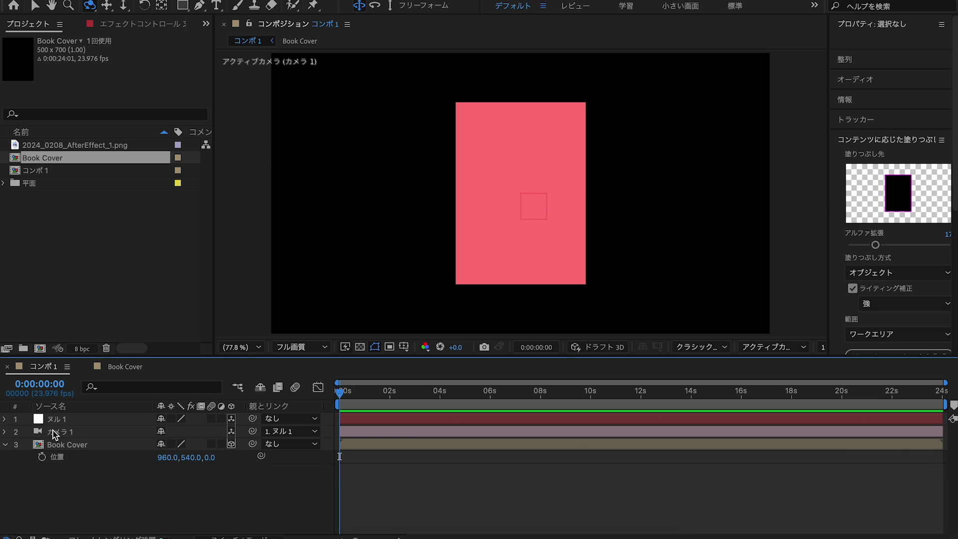
left_click(66, 434)
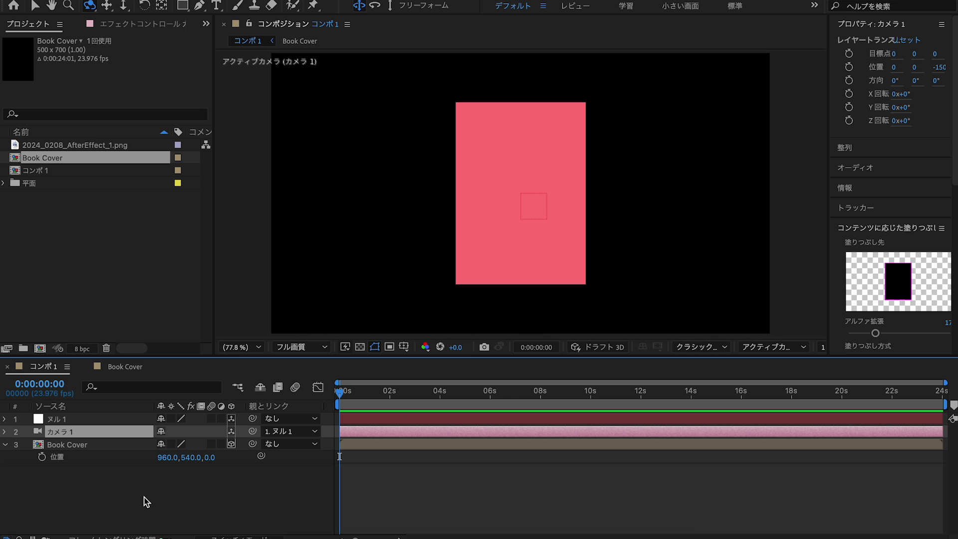
Switch the viewer to the Left view and set Book Cover's Z position to 25.
left_click(772, 347)
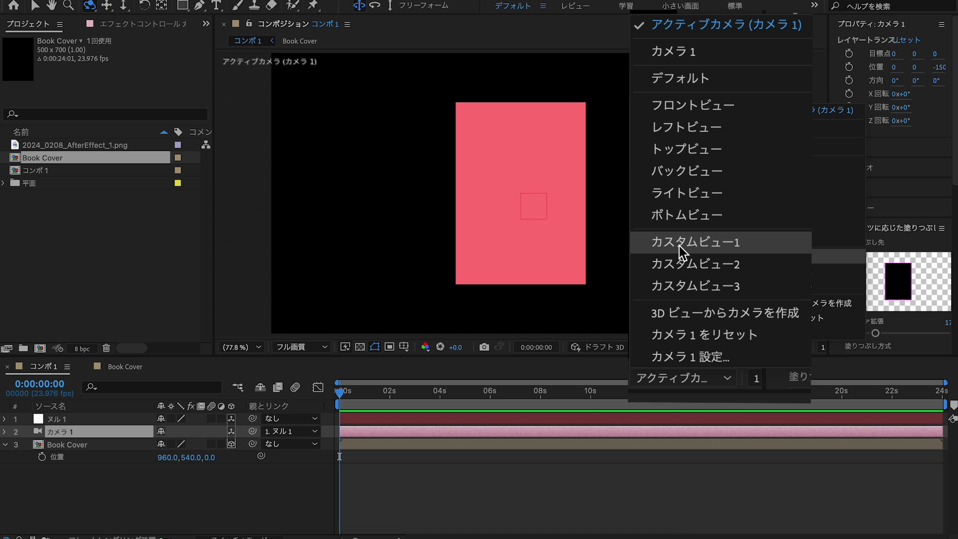
left_click(690, 132)
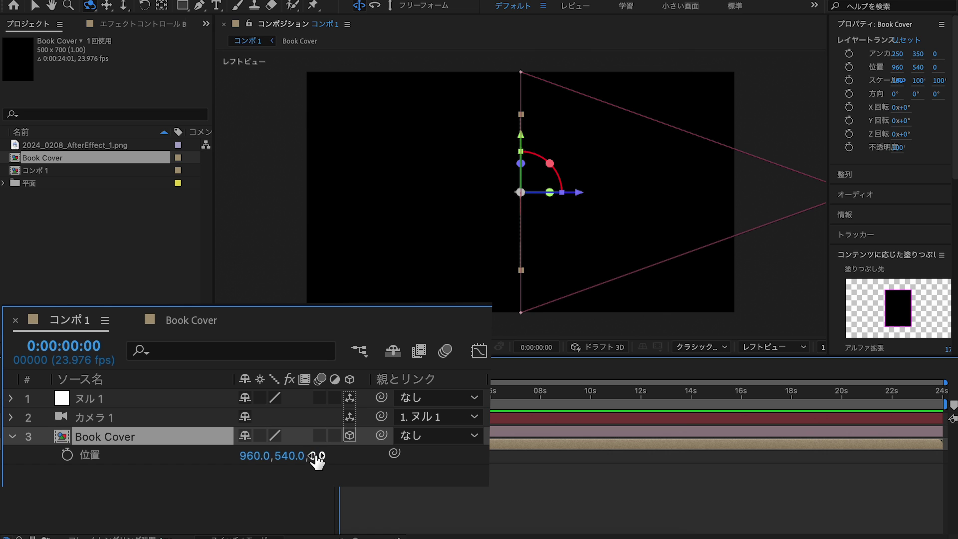
left_click(209, 458)
type("25")
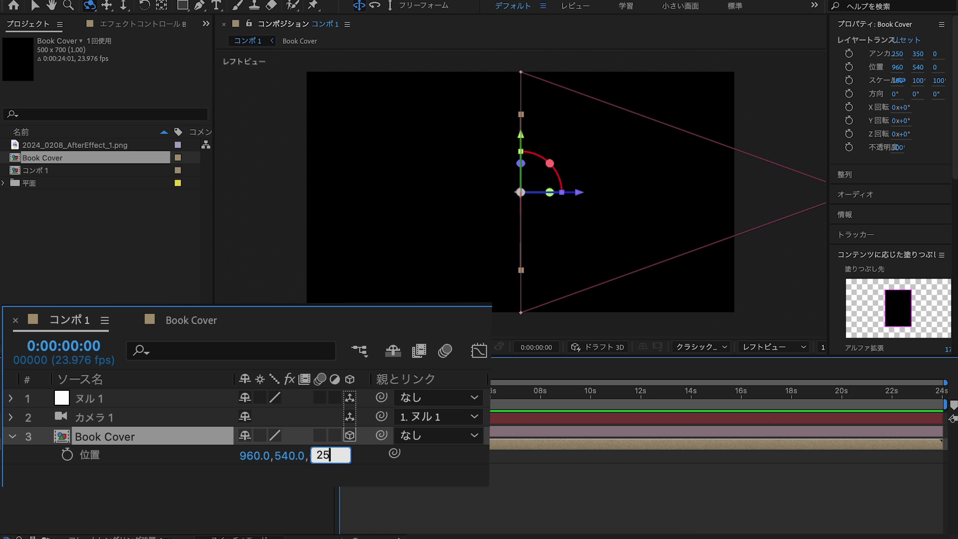
key("Return")
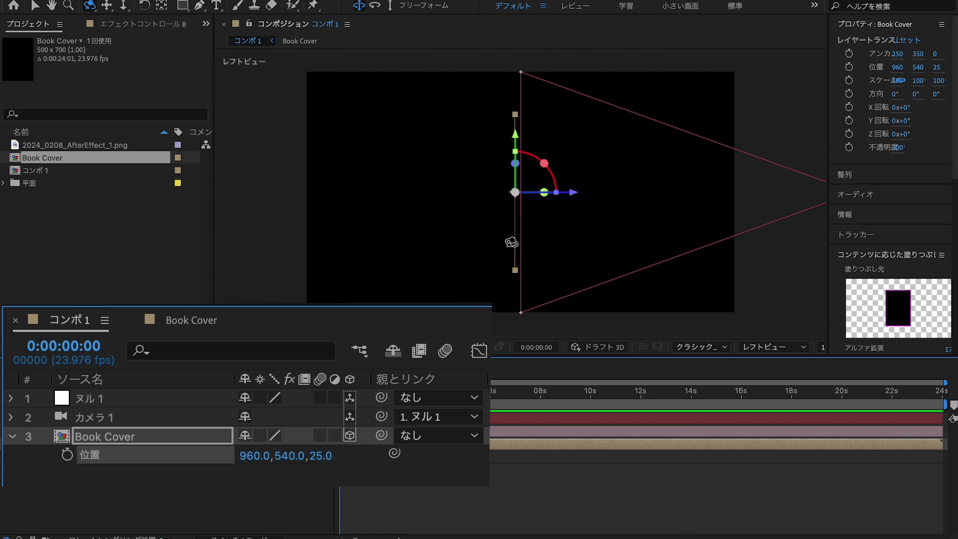
Duplicate Book Cover and set the copy's Z position to -25.
left_click(176, 438)
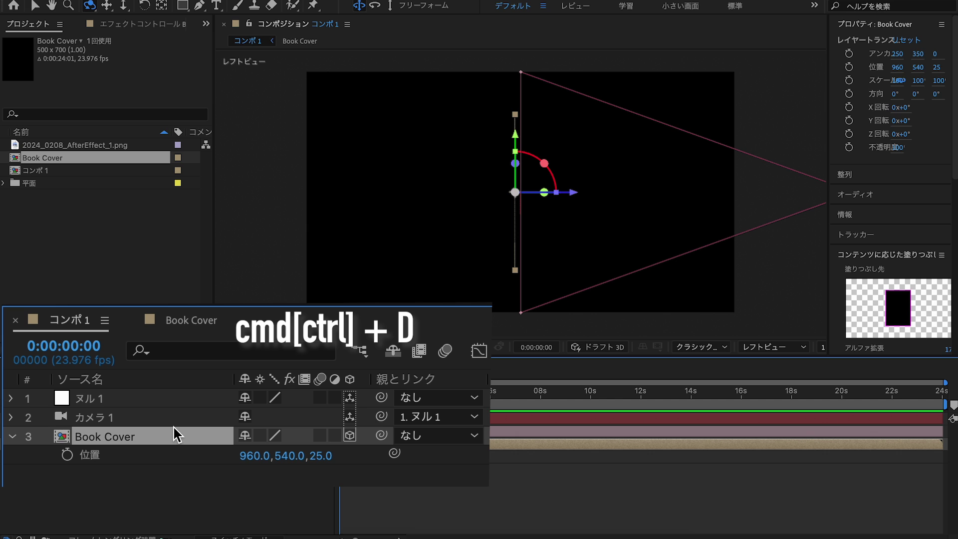
key("ctrl+d")
key("p")
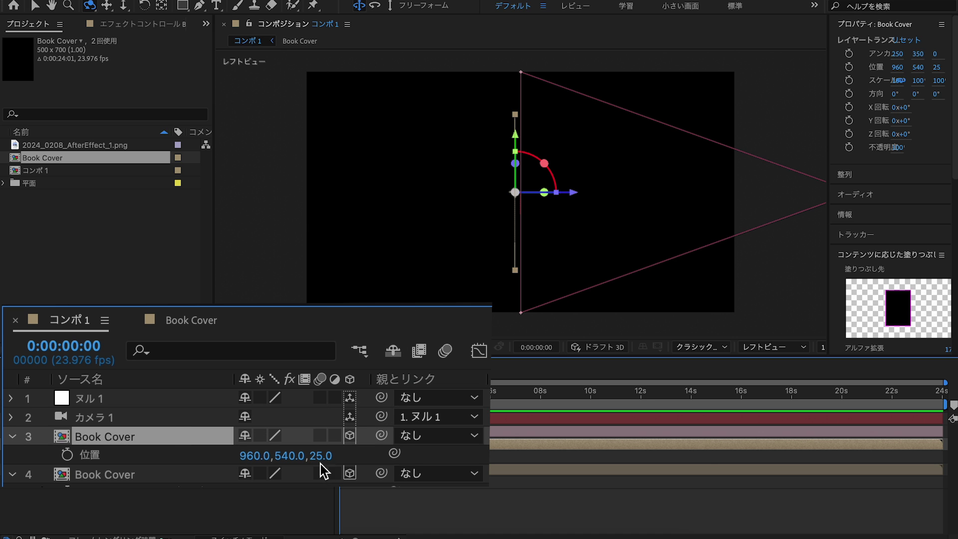
left_click(321, 456)
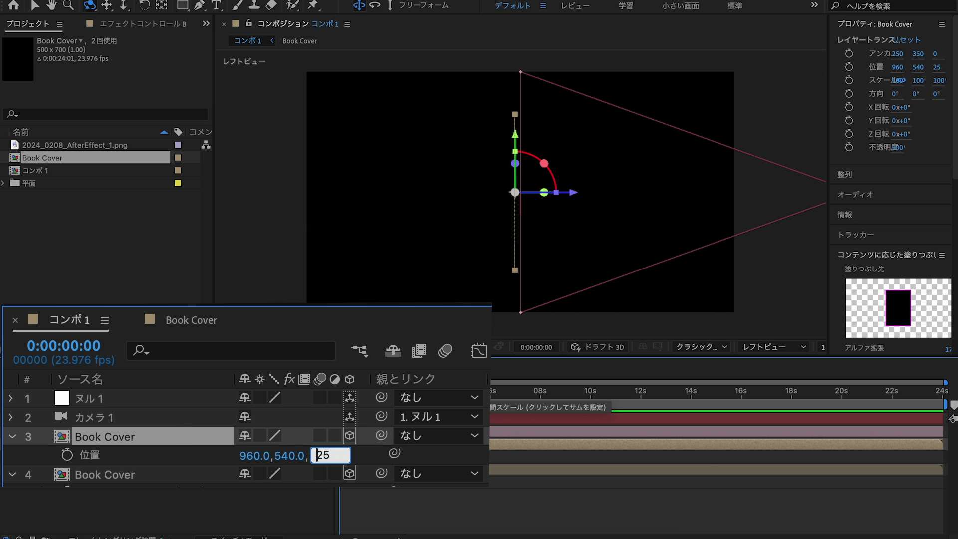
key("Return")
Return the viewer to the Active Camera (カメラ 1) view.
left_click(796, 347)
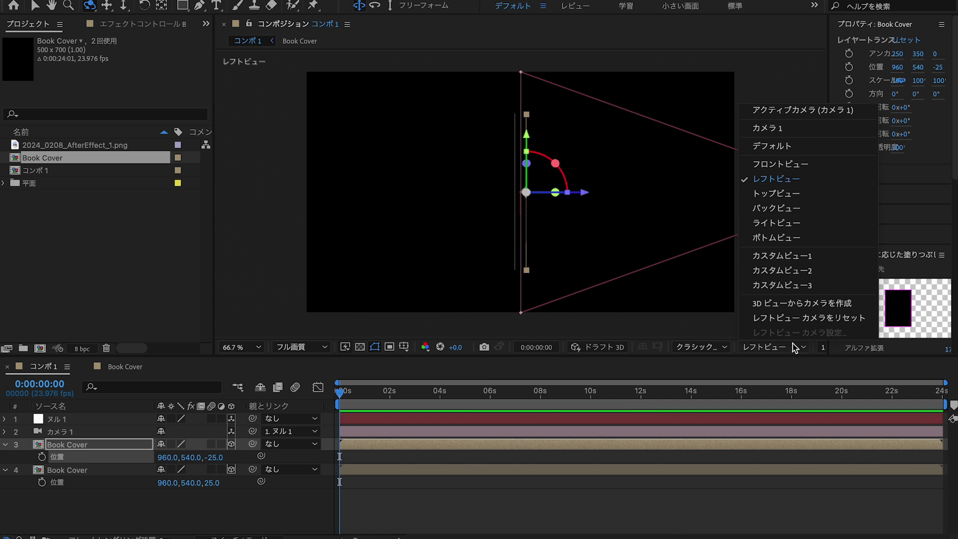
left_click(766, 110)
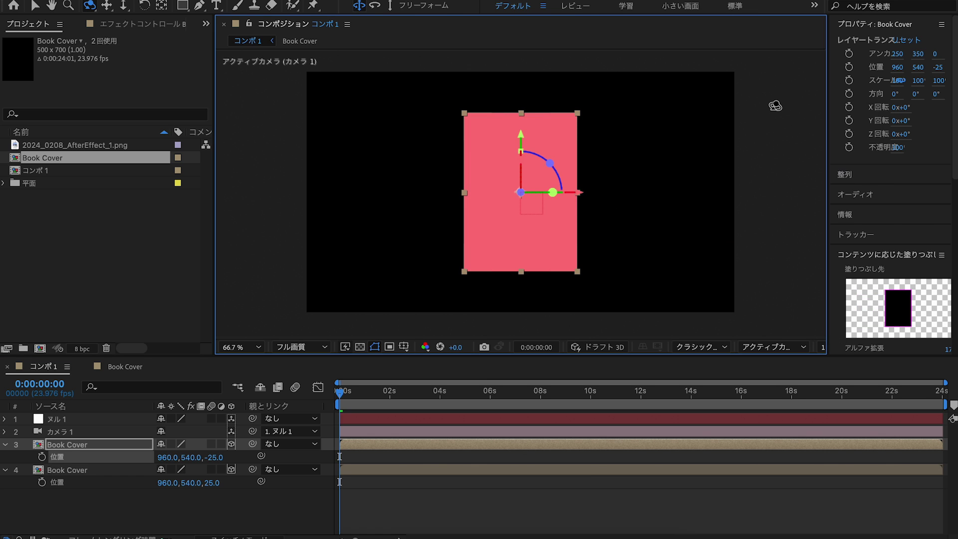
left_click(326, 483)
Create a 50 × 700 cyan solid.
key("ctrl+y")
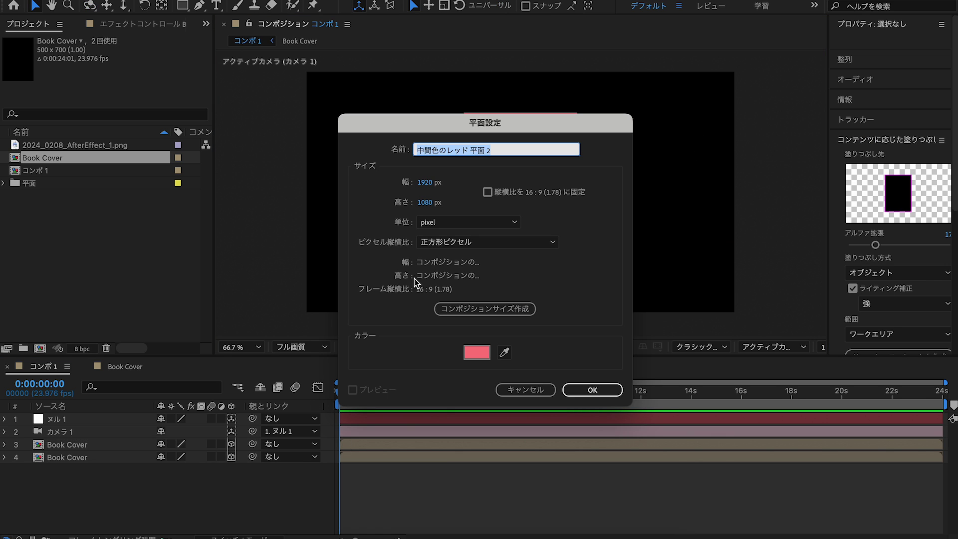
left_click(431, 183)
type("50")
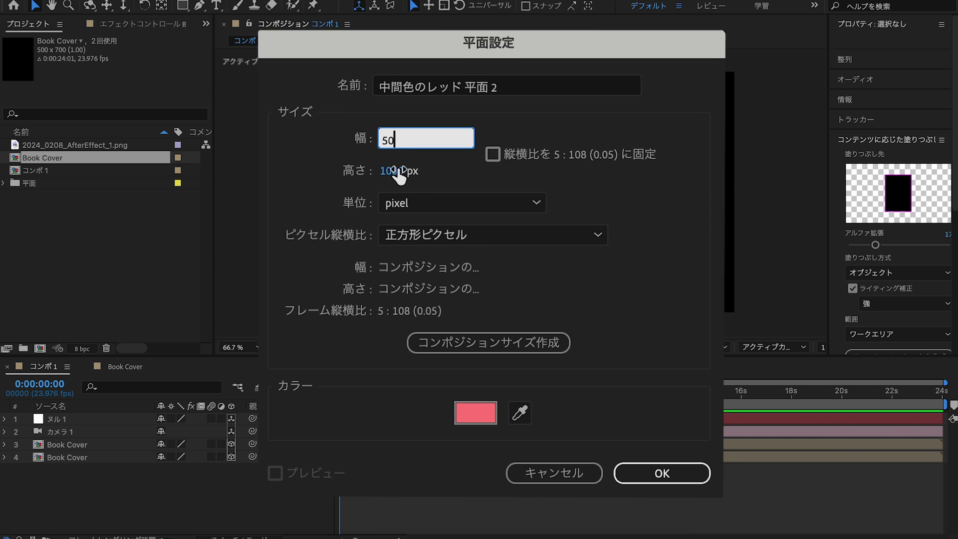
left_click(399, 172)
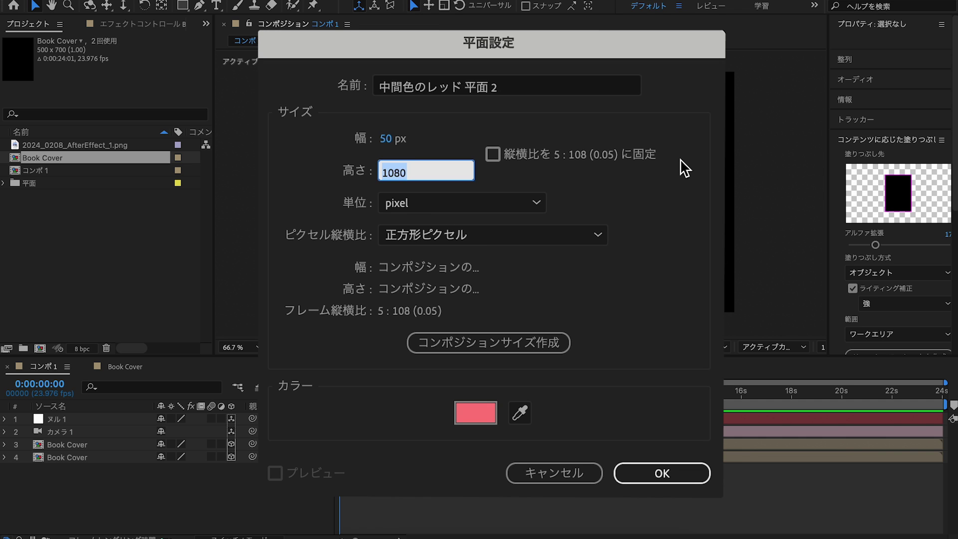
type("700")
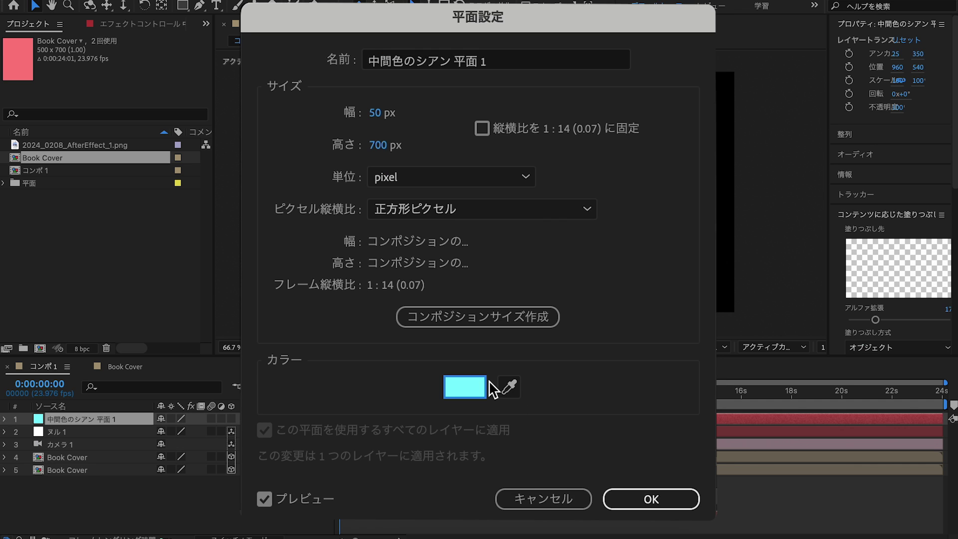
left_click(638, 498)
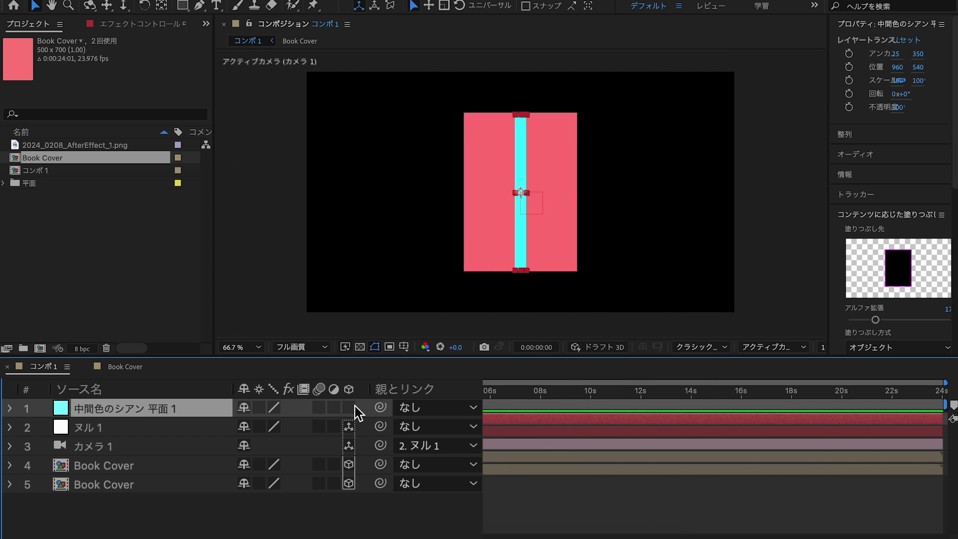
Make the cyan solid 3D, move it below the rig, set Orientation Y 90° and Position X 710.
left_click(350, 408)
key("ctrl+bracketleft")
key("ctrl+bracketleft")
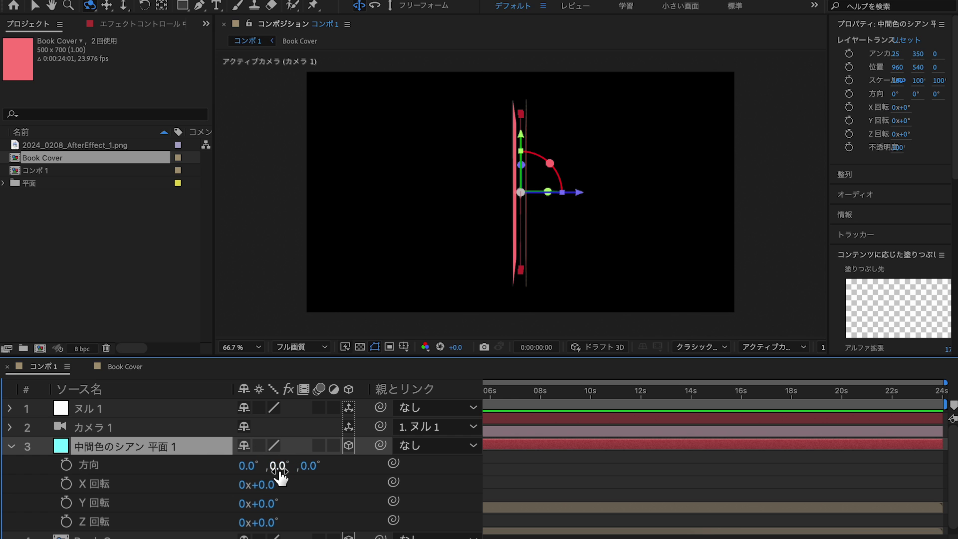
left_click(278, 466)
type("90")
key("Return")
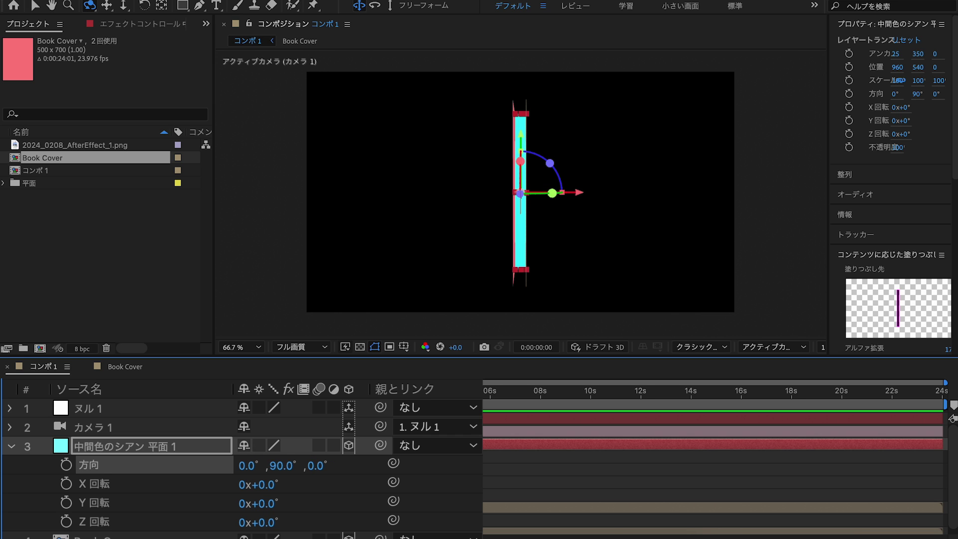
key("p")
left_click(252, 465)
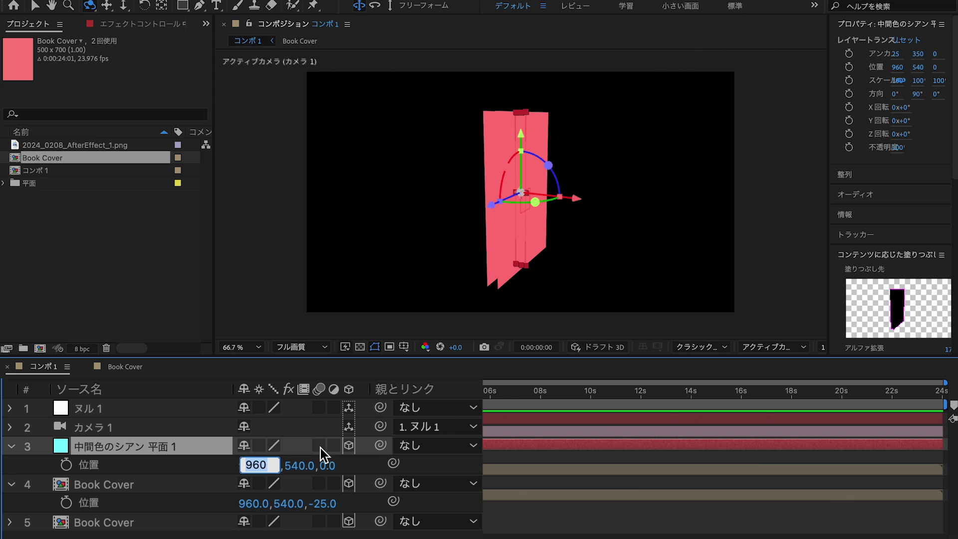
key("Right")
key("Return")
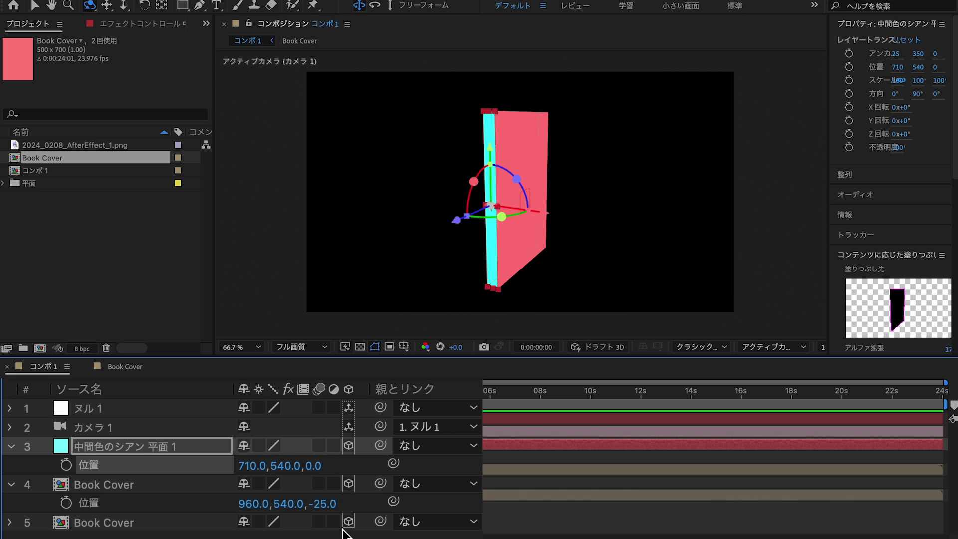
Duplicate the side panel and move the copy to X 1210 on the right edge.
left_click(149, 446)
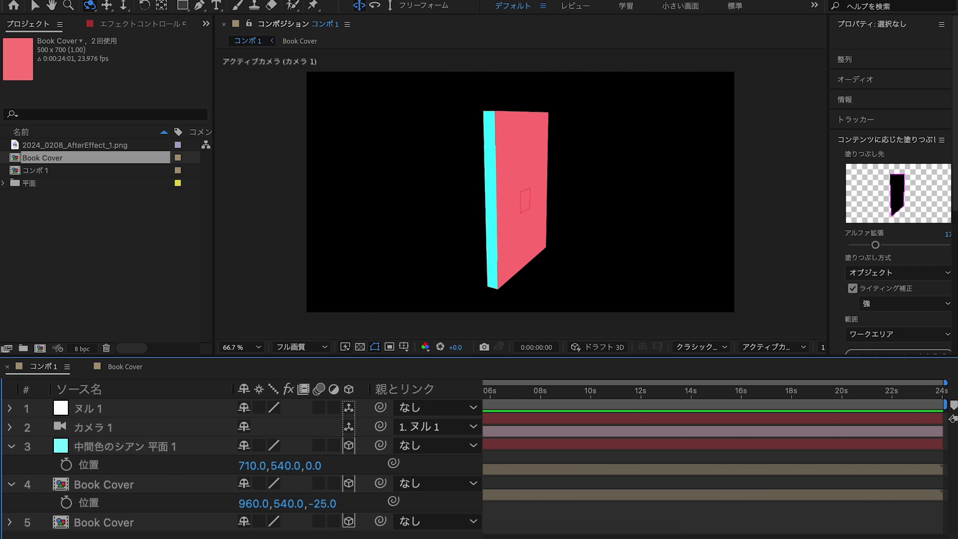
key("ctrl+d")
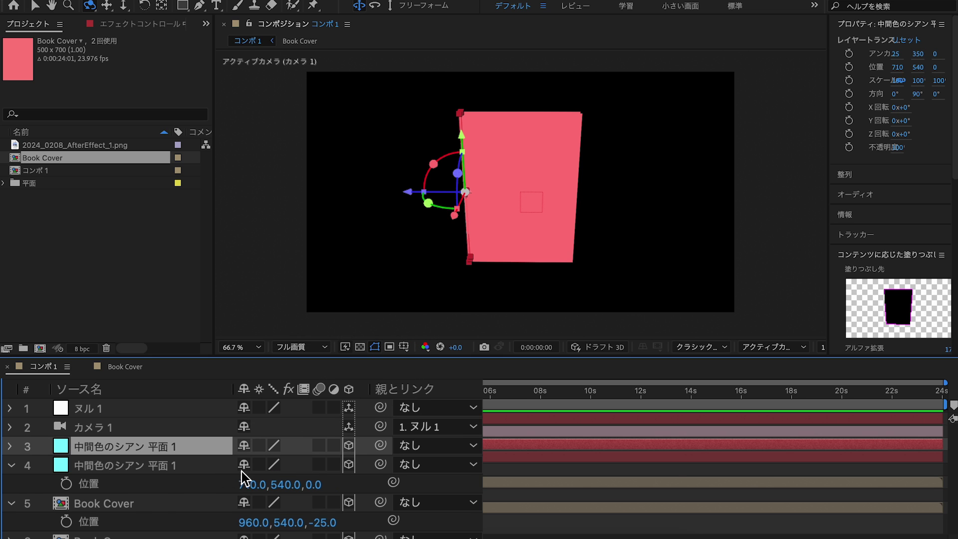
left_click(252, 485)
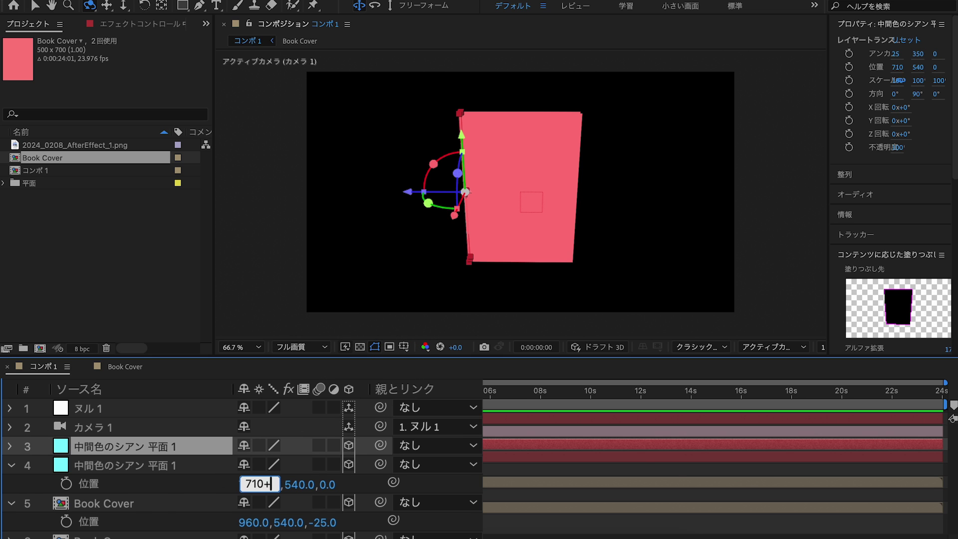
key("Return")
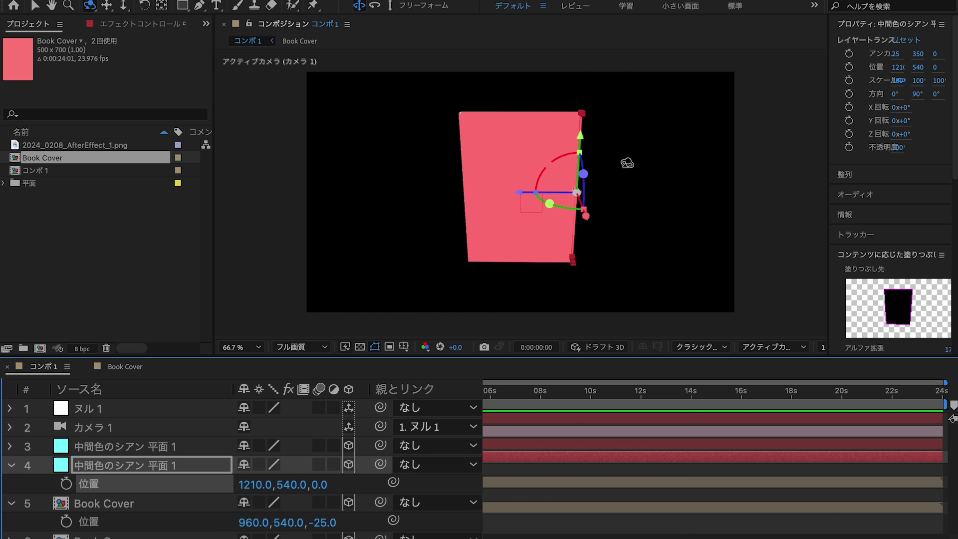
left_click_drag(632, 157, 628, 194)
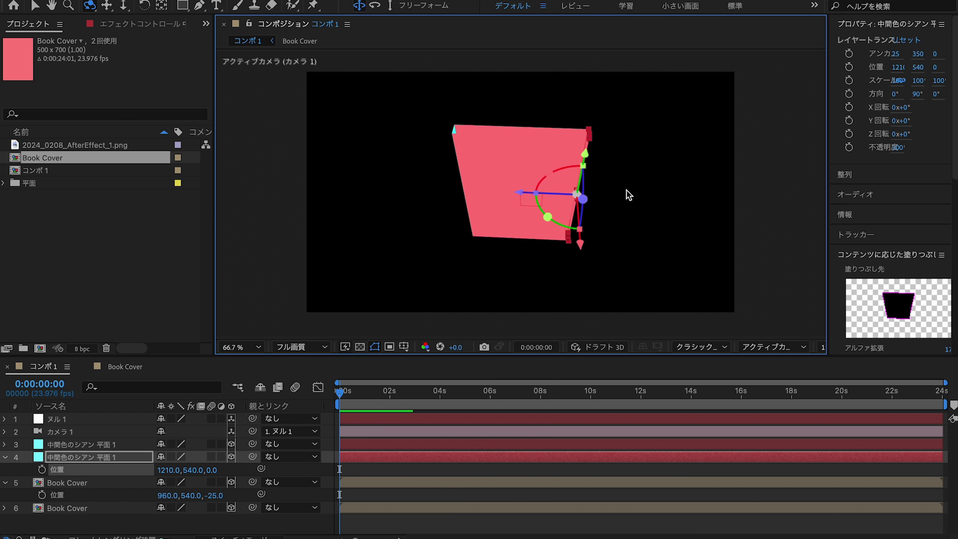
key("ctrl+y")
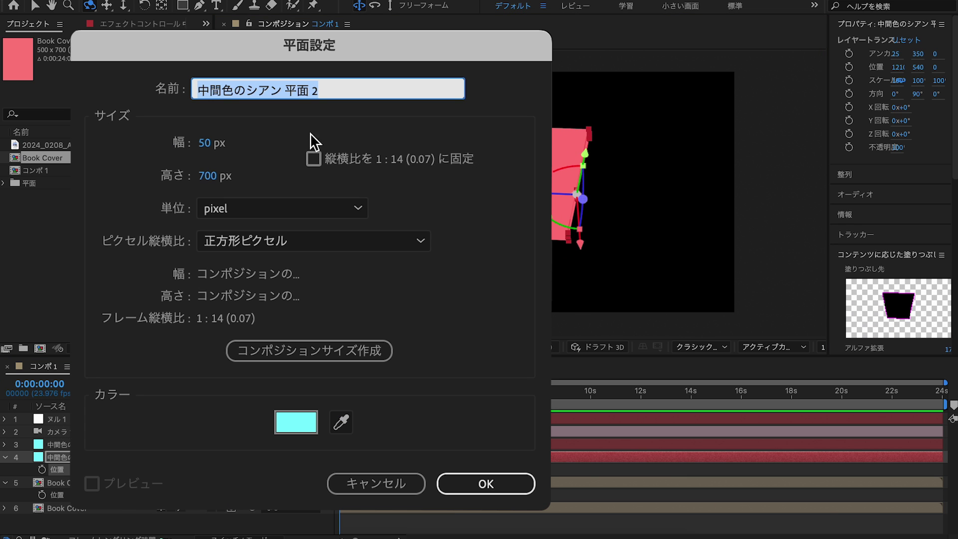
Create a 50 × 500 solid, name it 上, and move it above the side panels.
left_click(208, 177)
type("500")
key("Return")
key("Return")
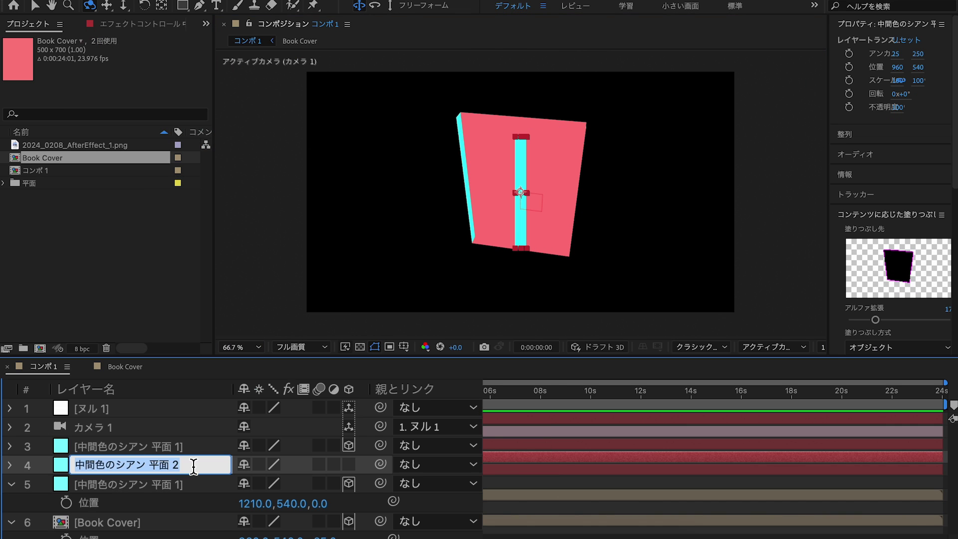
key("Return")
type("上")
key("Return")
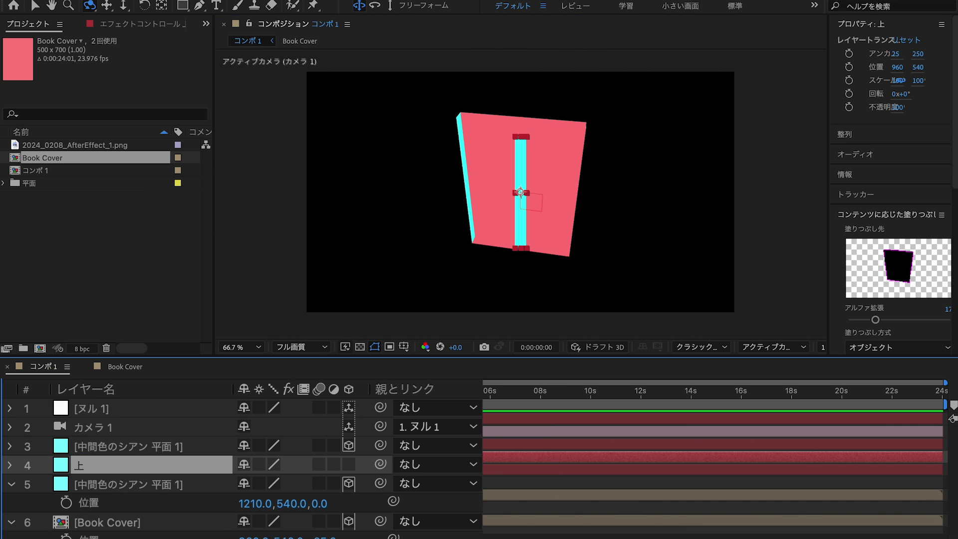
key("ctrl+bracketright")
Make 上 a 3D layer and rotate it flat to orientation 270°, 0°, 90°.
left_click(349, 444)
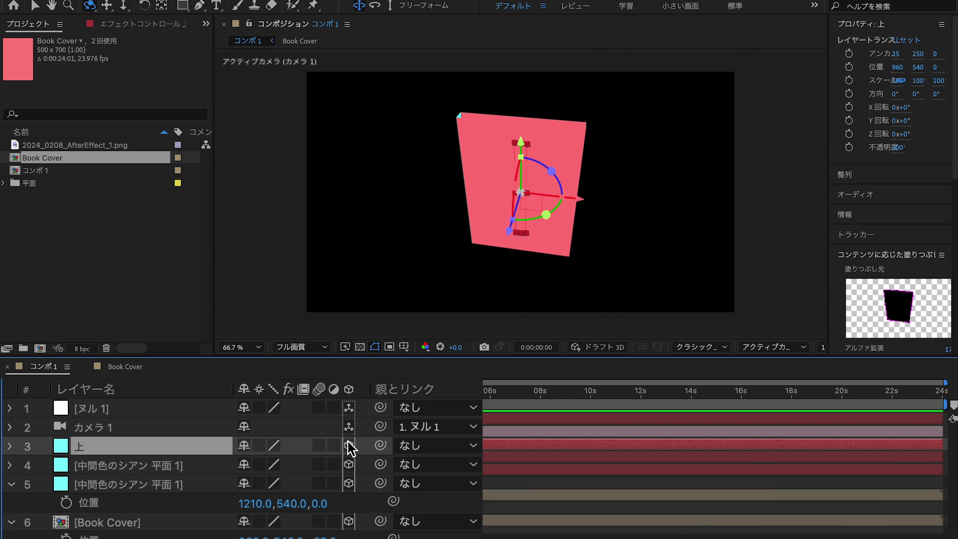
key("p")
key("shift+r")
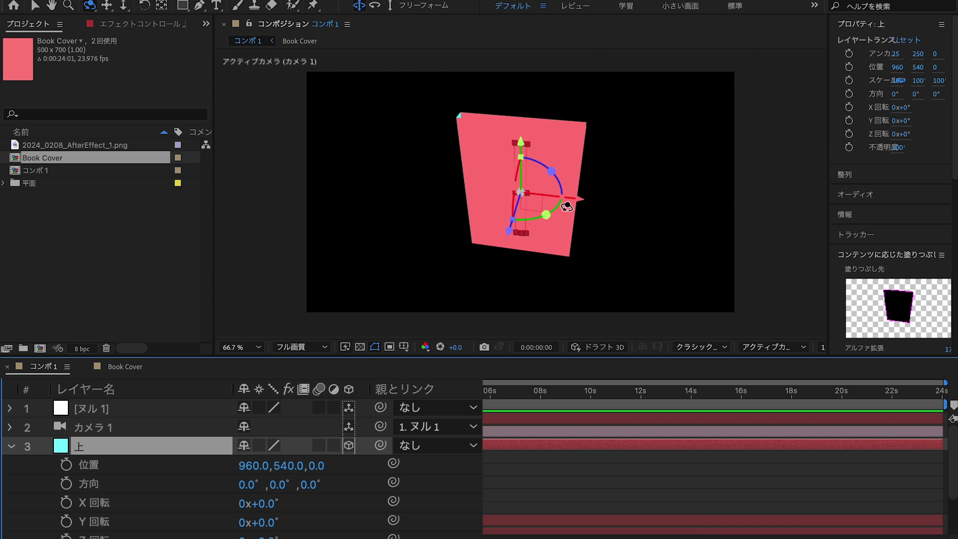
left_click_drag(279, 484, 321, 491)
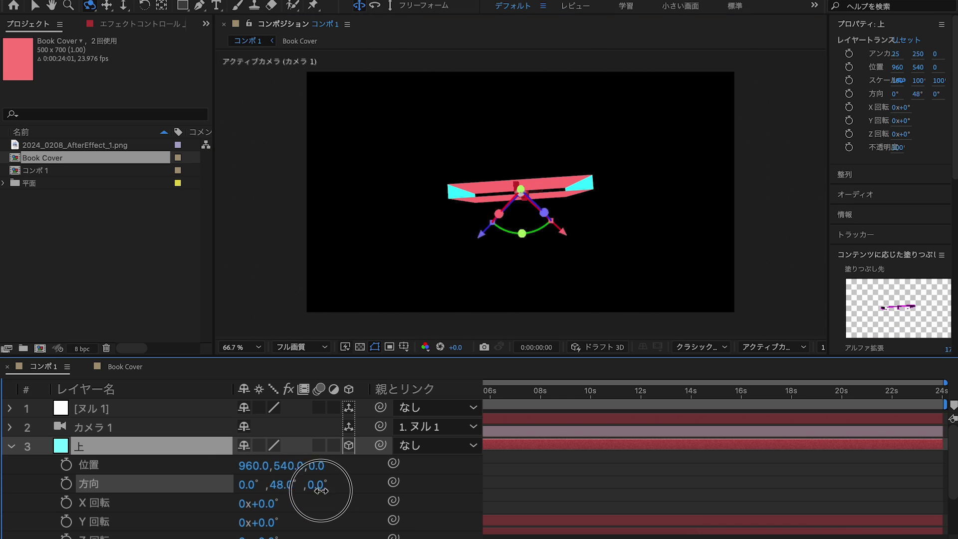
left_click_drag(321, 491, 363, 496)
left_click_drag(499, 234, 551, 205)
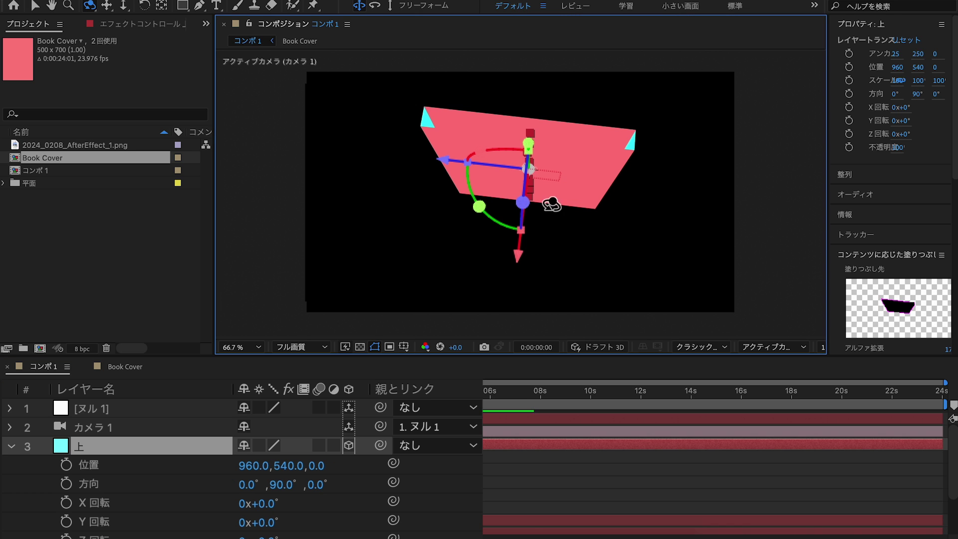
key("v")
left_click_drag(506, 148, 587, 170)
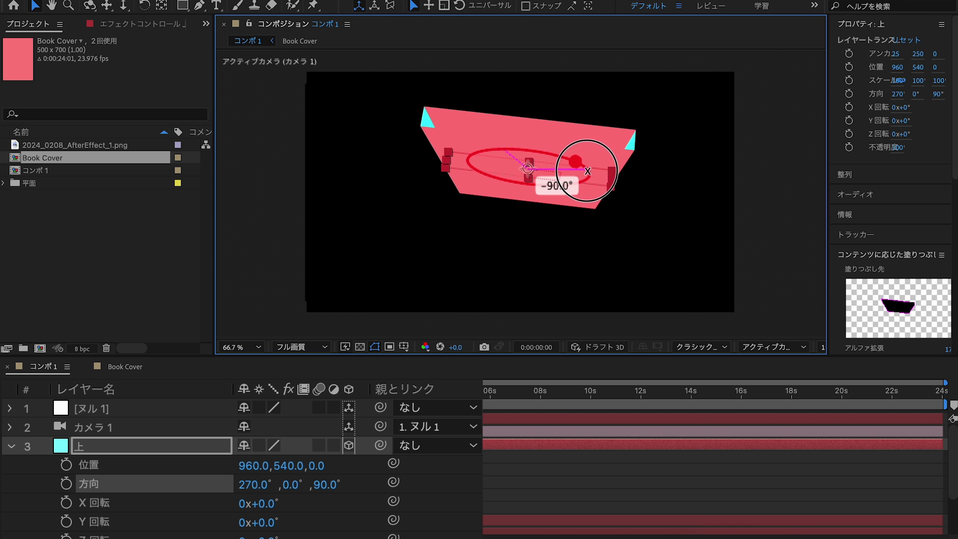
left_click_drag(587, 170, 588, 170)
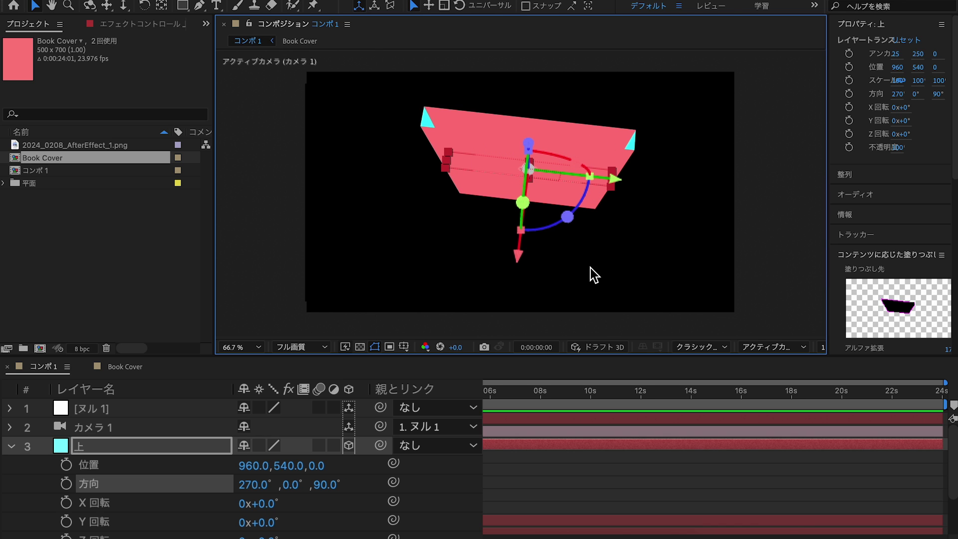
Raise 上 to Position Y 190 at the cover's top, then duplicate it.
key("c")
left_click(294, 465)
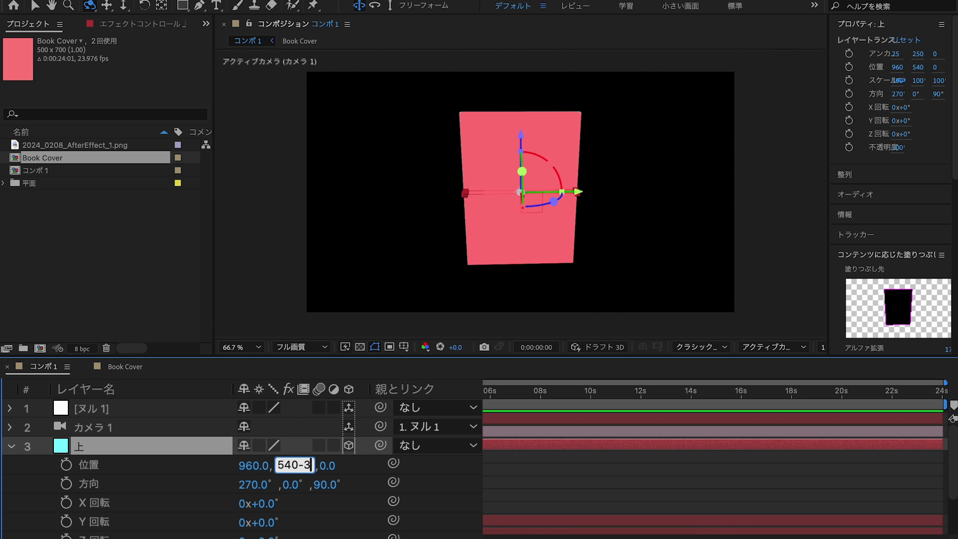
key("Return")
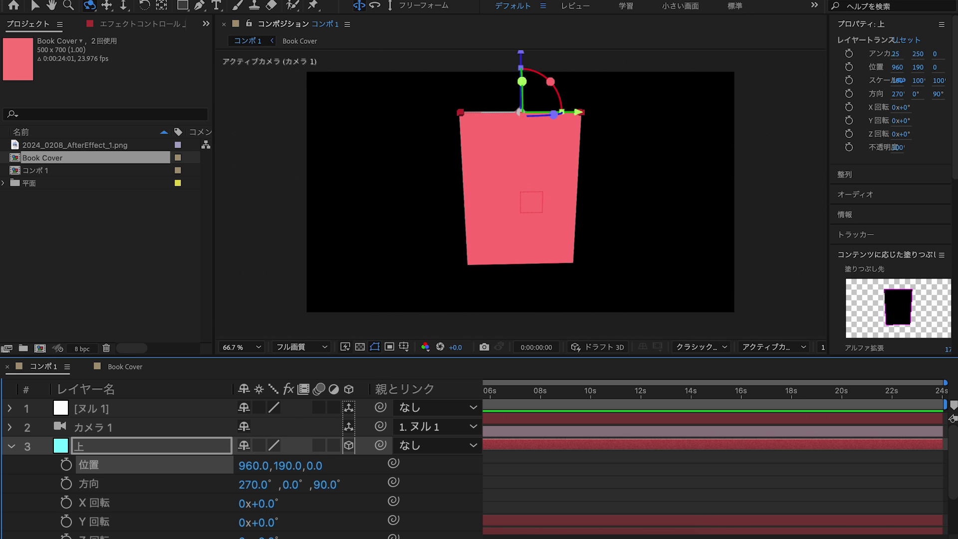
key("ctrl+d")
left_click(106, 453)
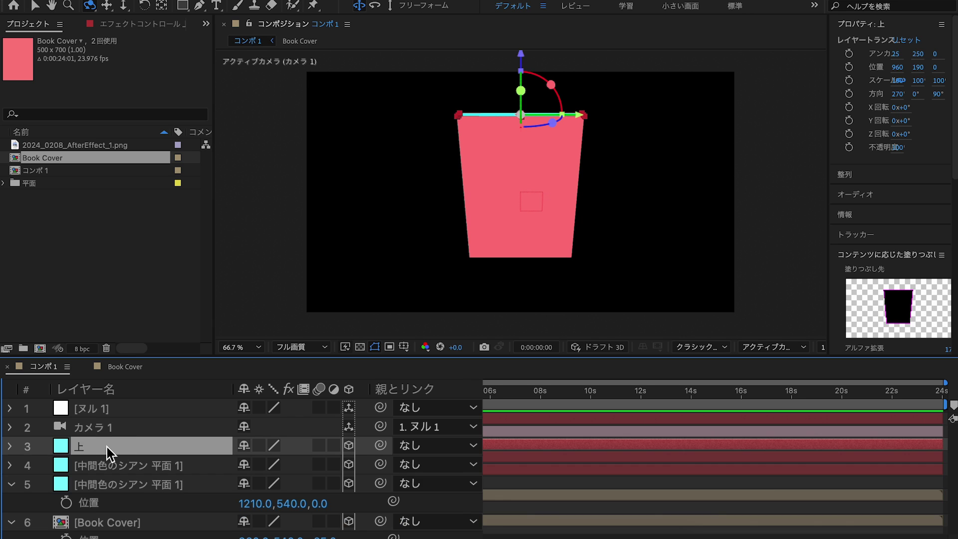
Rename the copy 下, set its Position Y to 890 (190+700), and maximize the timeline.
key("Return")
type("下")
key("Return")
key("p")
left_click(290, 465)
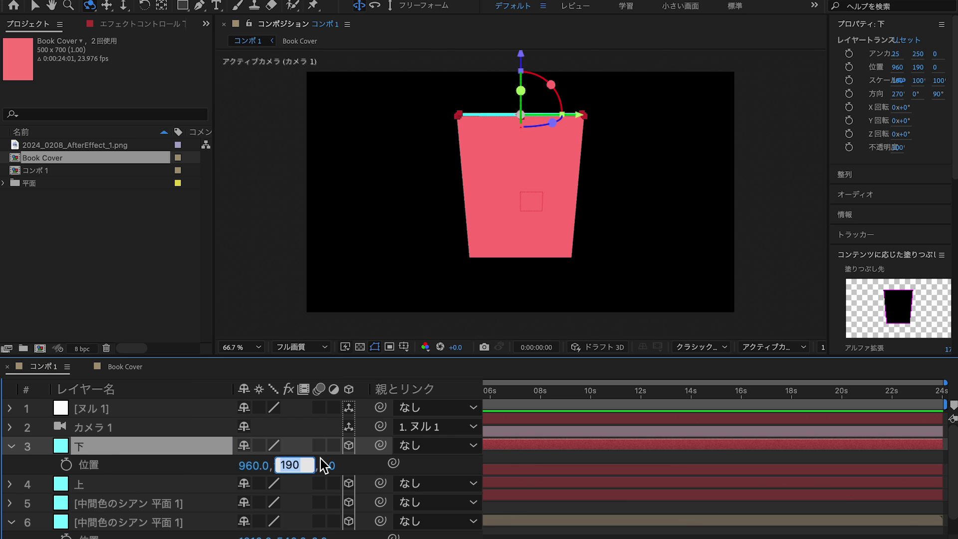
key("Right")
key("Return")
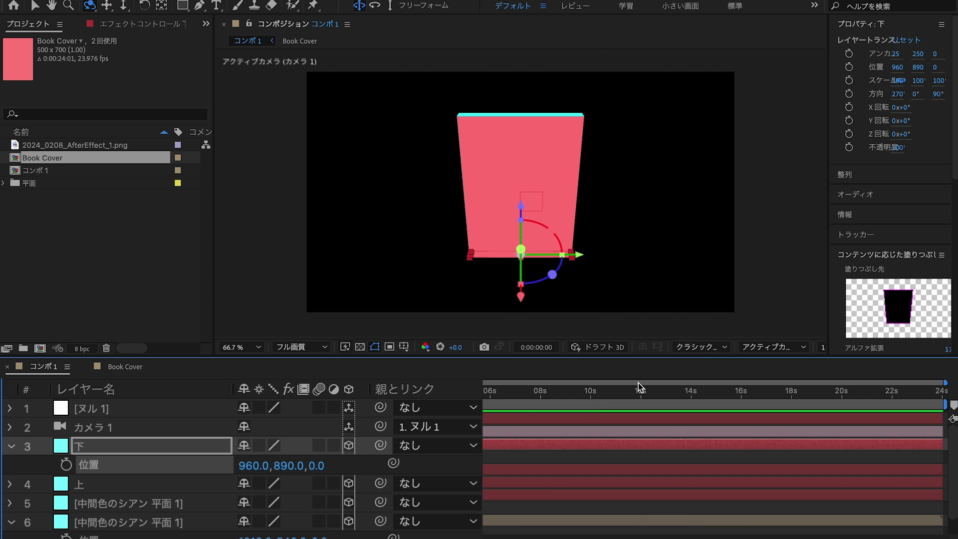
key("grave")
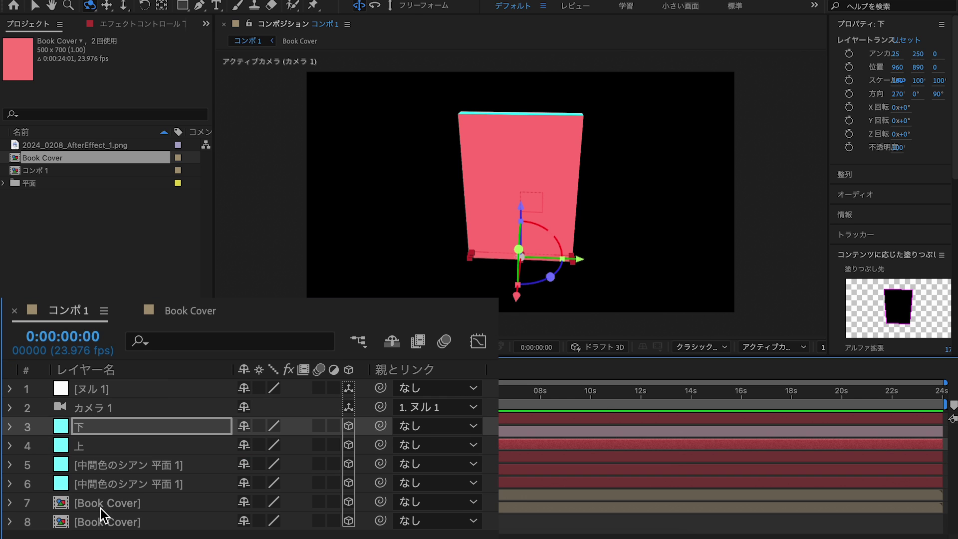
Place 2024_0208_AfterEffect_1.png in Book Cover, fitted to the comp at 23.3% scale.
double_click(100, 508)
left_click_drag(99, 145, 132, 421)
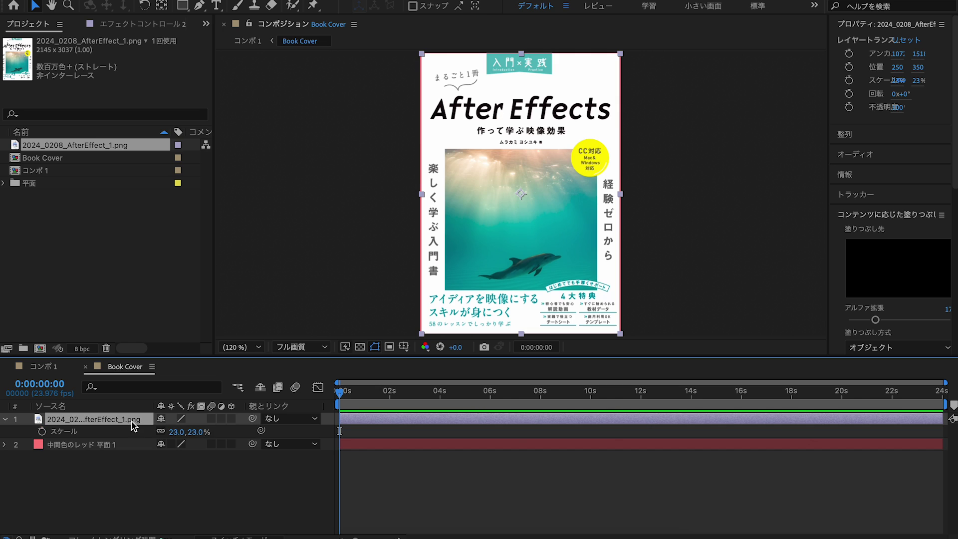
right_click(131, 421)
mouse_move(280, 195)
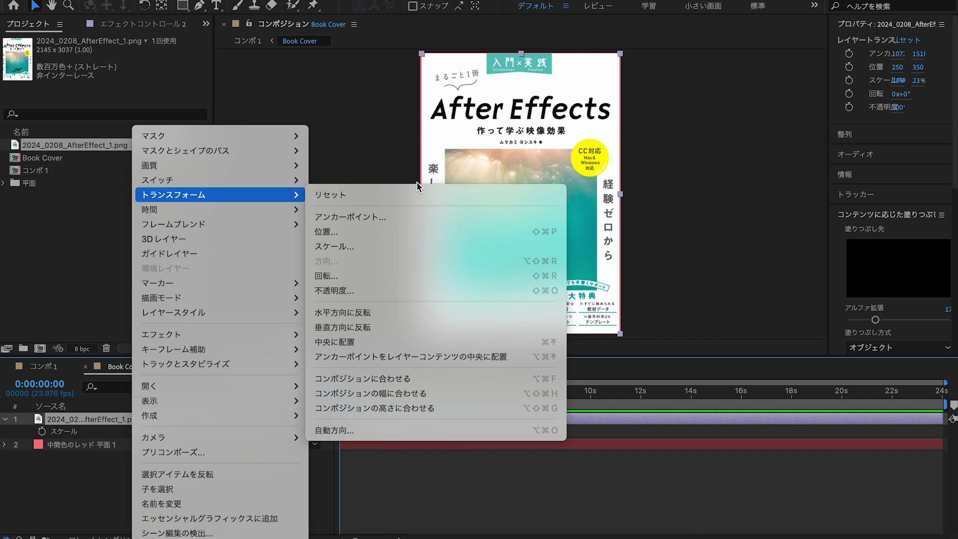
left_click(443, 378)
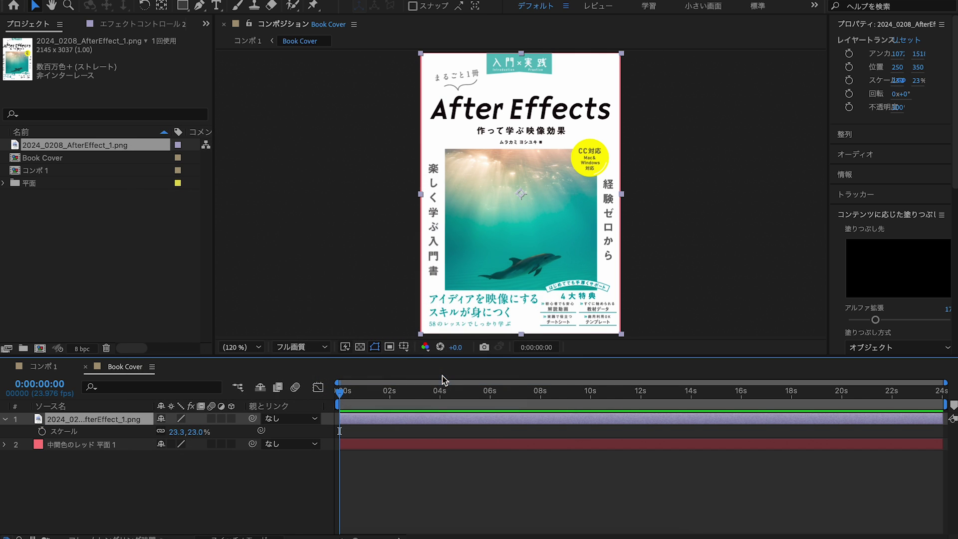
left_click(446, 471)
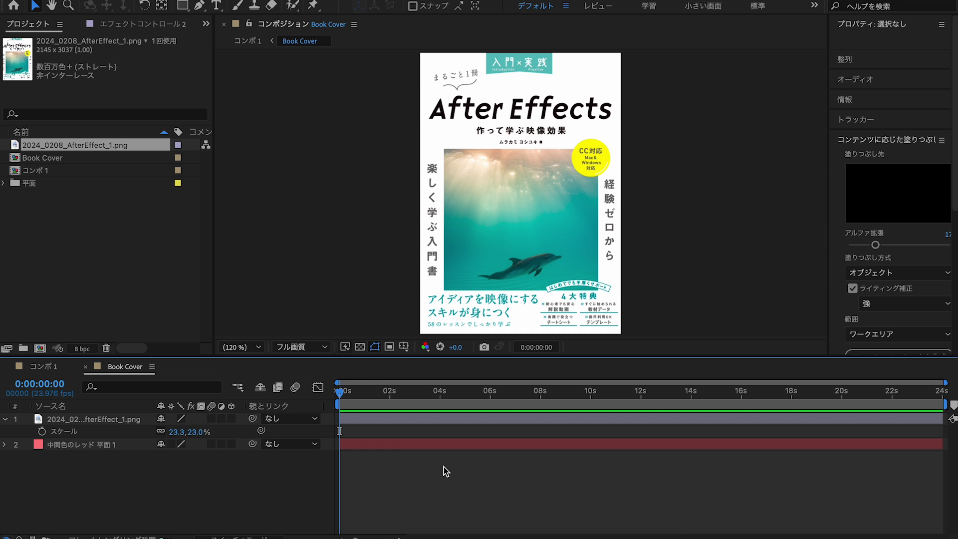
left_click(64, 370)
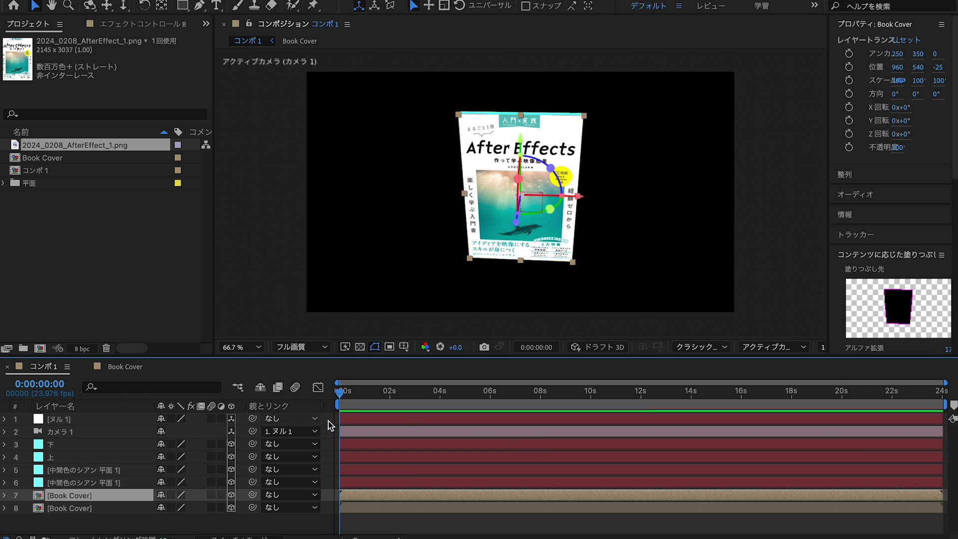
Recolour the two side solids white and precompose book layers 3–8.
key("ctrl+shift+y")
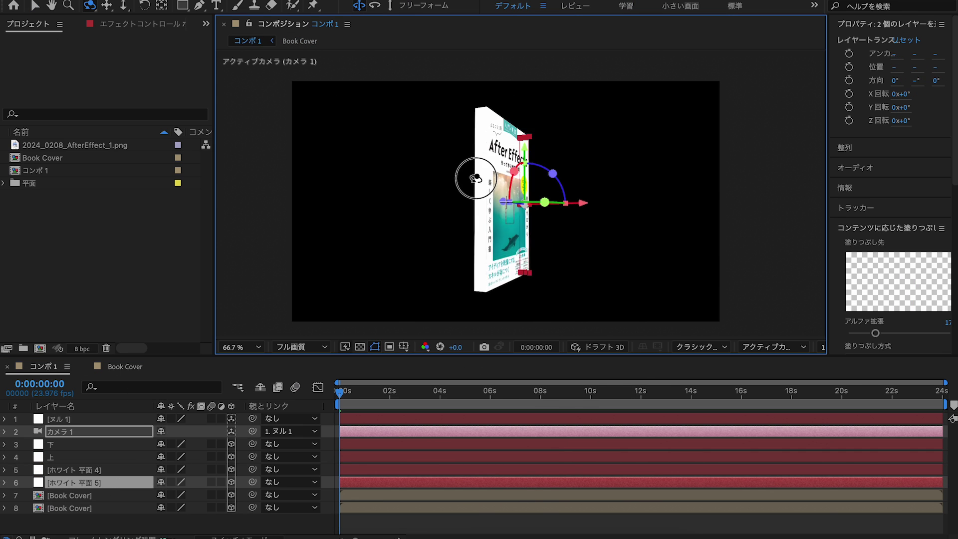
left_click_drag(431, 181, 514, 162)
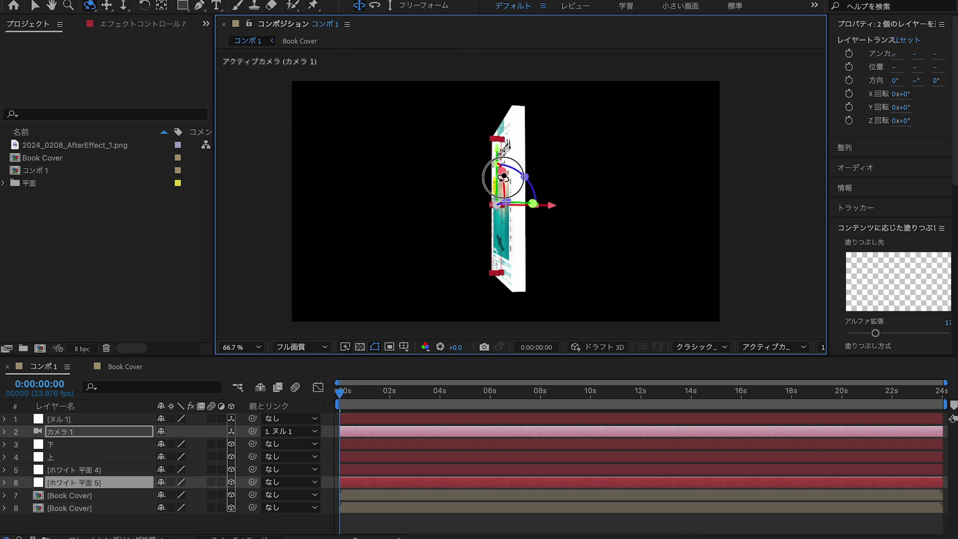
left_click(133, 522)
left_click_drag(133, 522, 91, 446)
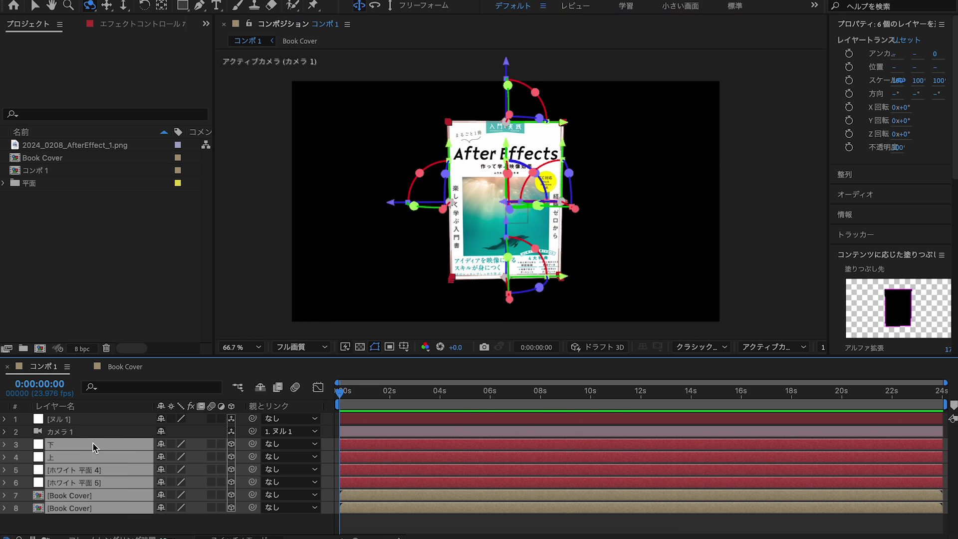
key("ctrl+shift+c")
Name the precomp Book, then make it 3D with collapsed transformations.
type("Book")
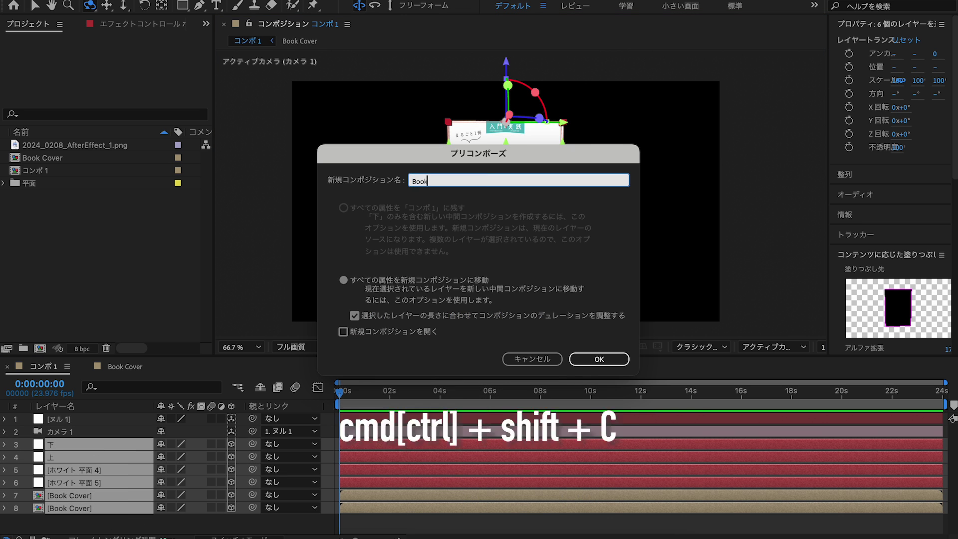
key("Return")
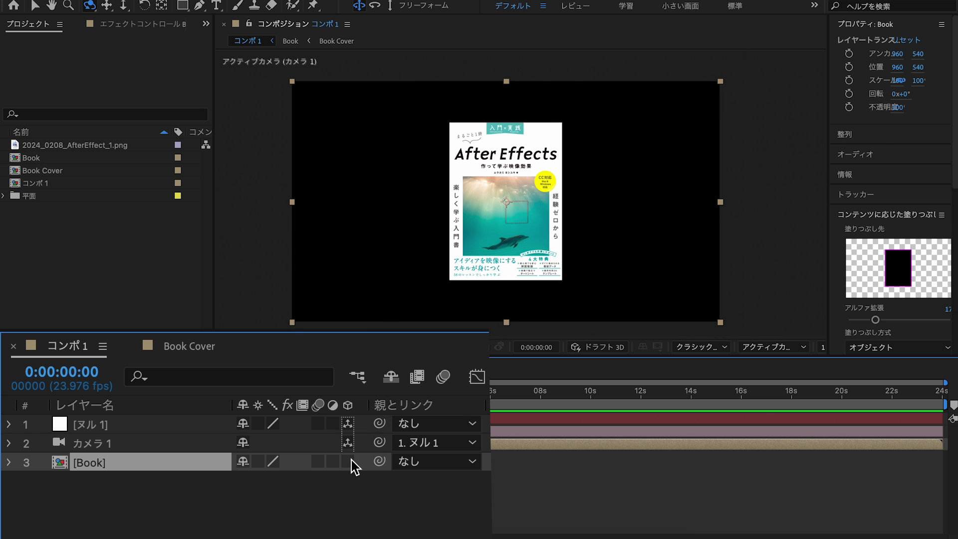
left_click(349, 461)
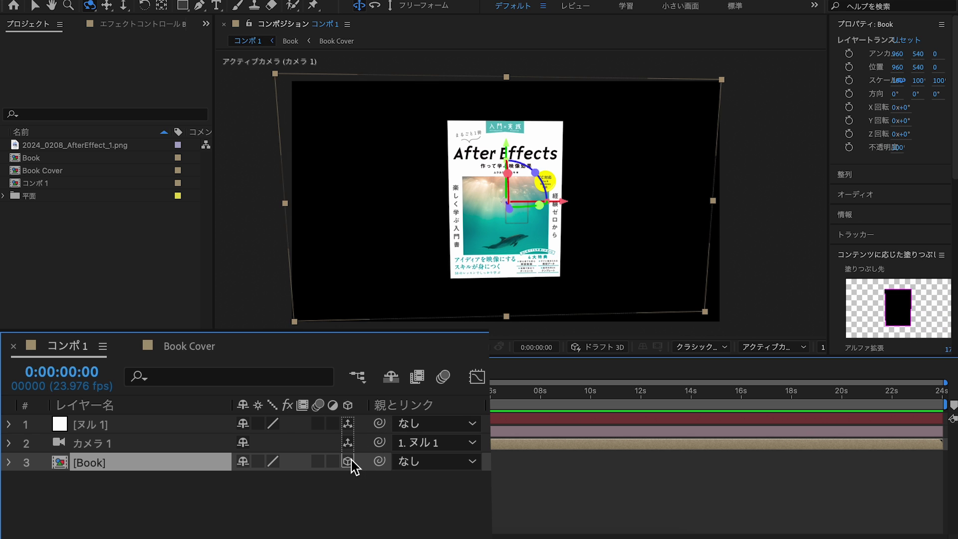
left_click(258, 462)
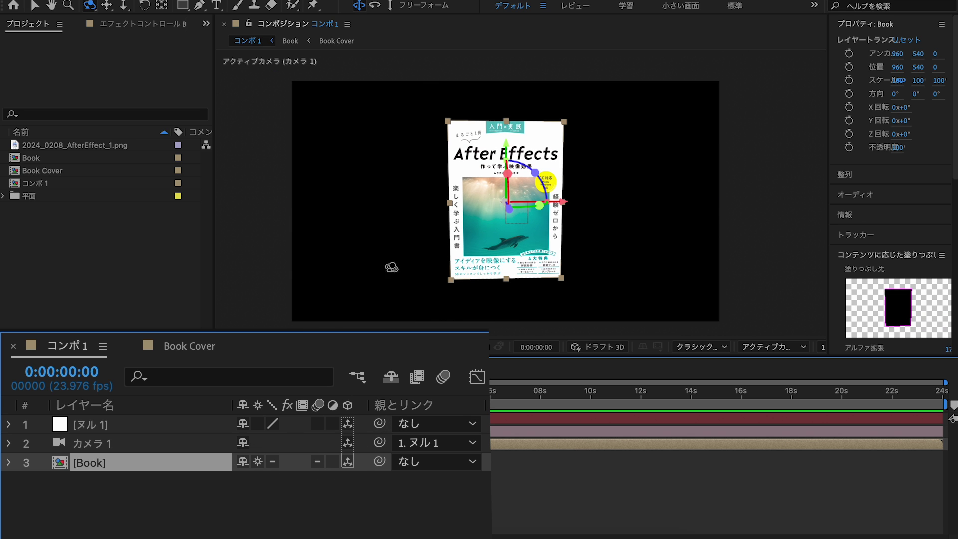
Test-turn the Book layer's Y orientation, then undo it back to 0°.
key("r")
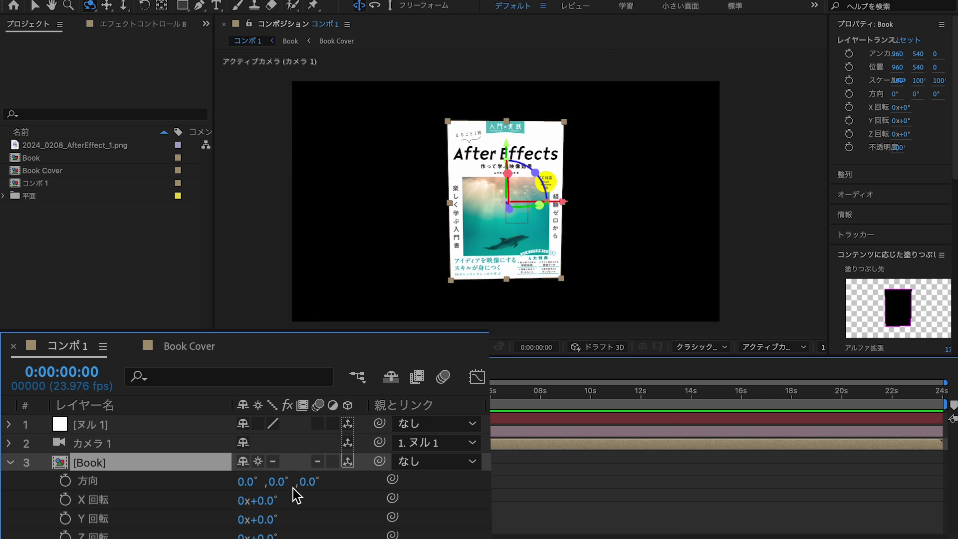
mouse_move(287, 482)
left_mouse_down()
mouse_move(454, 463)
mouse_move(570, 468)
left_mouse_up()
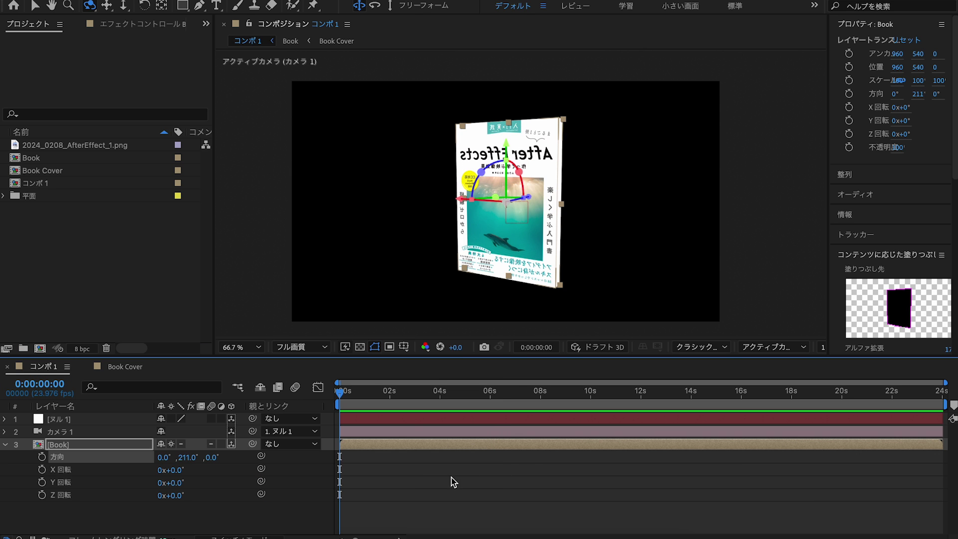
key("ctrl+z")
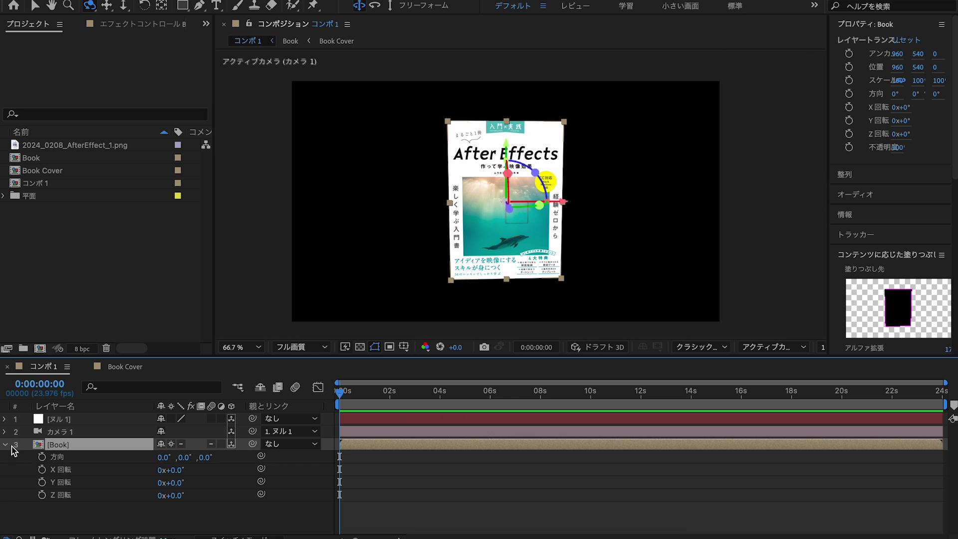
left_click(6, 446)
left_click(402, 493)
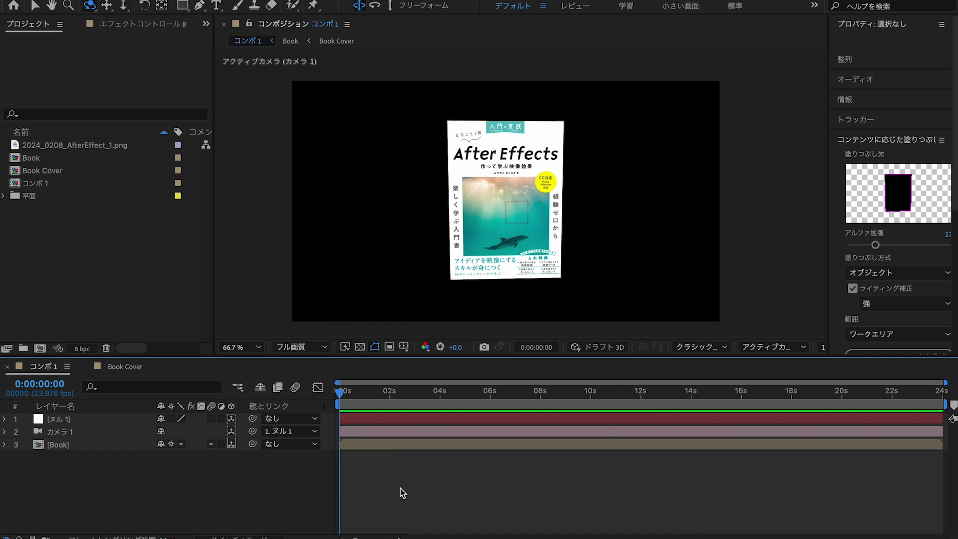
Create a new 1920×50 composition named Line.
key("ctrl+n")
left_click(199, 182)
type("1920")
left_click(186, 206)
type("50")
left_click(379, 88)
type("Line")
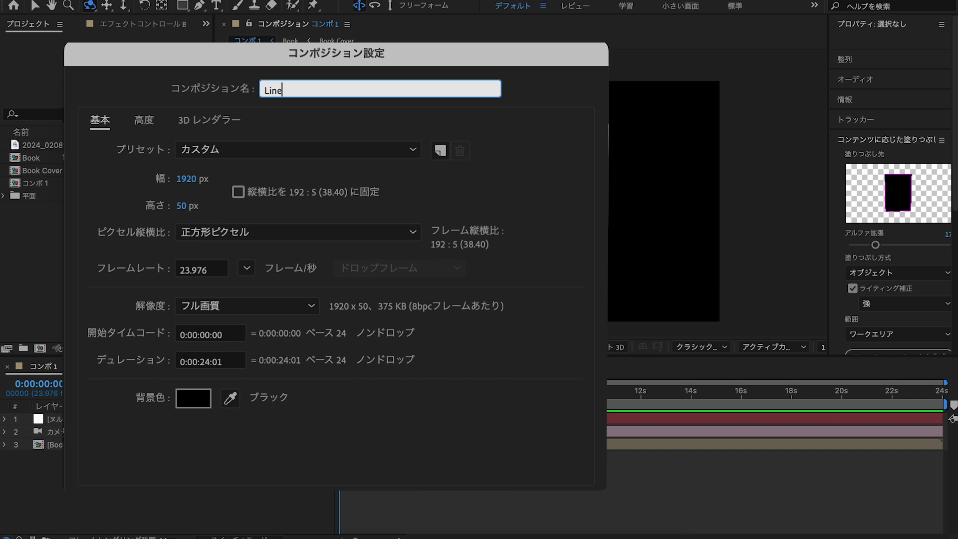
key("Return")
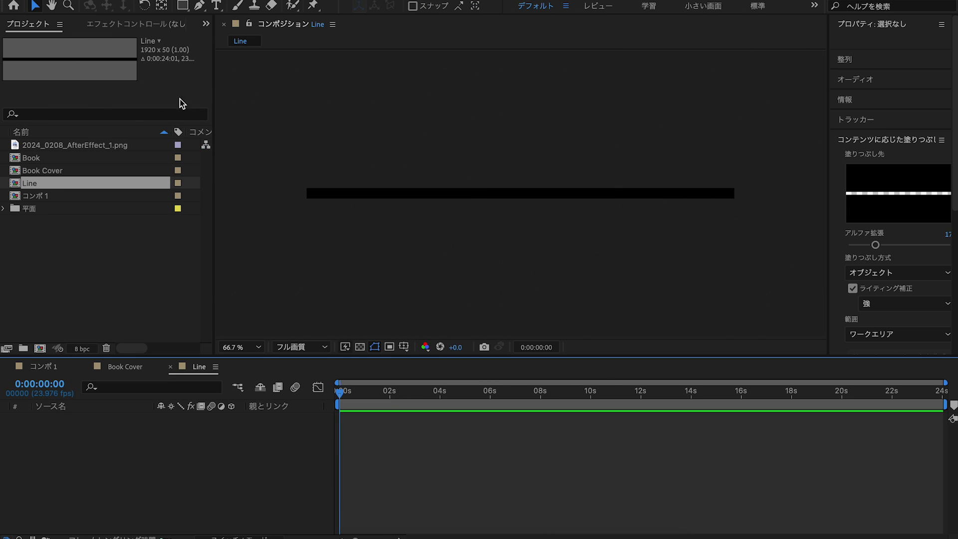
Add a full-size saturated blue solid to the Line composition.
key("ctrl+y")
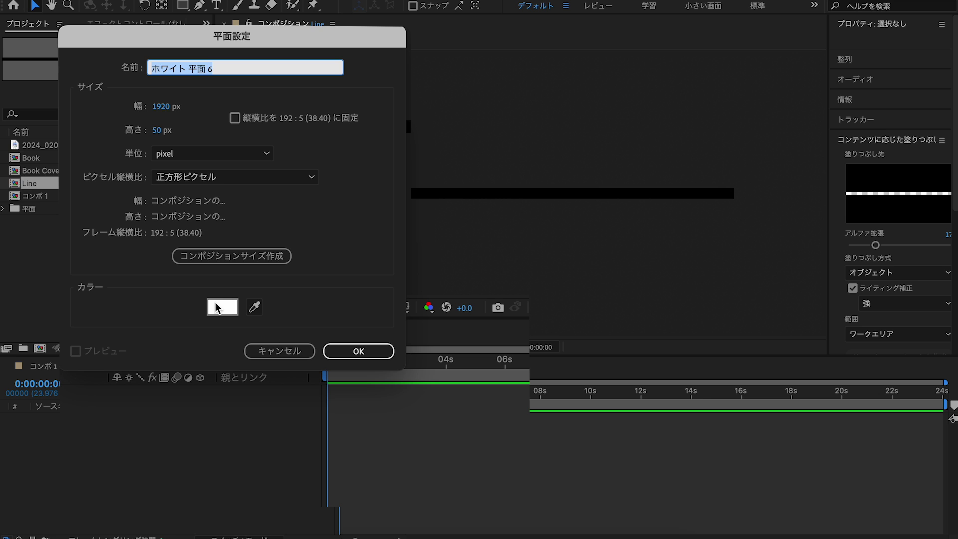
left_click(217, 308)
left_click(360, 356)
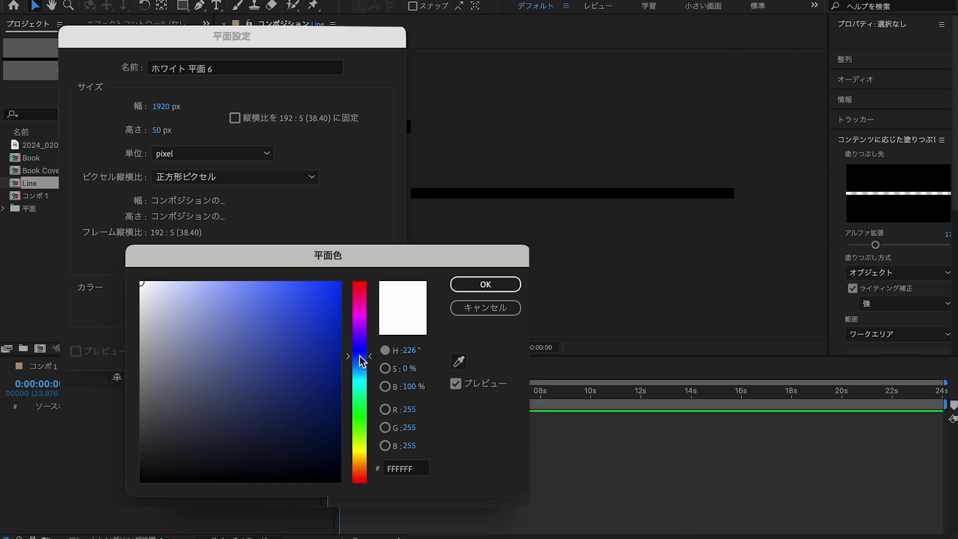
left_click_drag(284, 283, 398, 252)
left_click(485, 284)
key("Return")
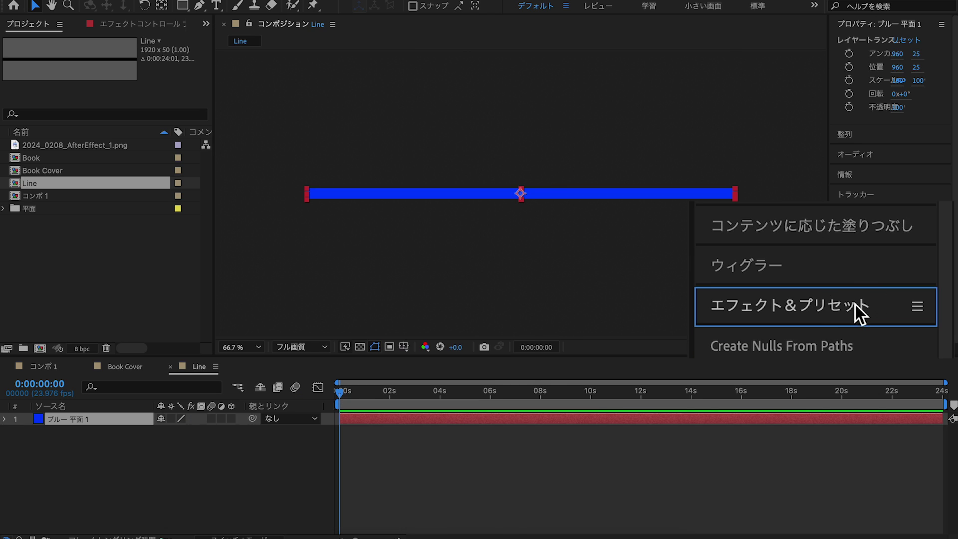
Apply Blinds to the blue solid at 50% completion and 45° direction, then return to コンポ 1.
left_click(850, 306)
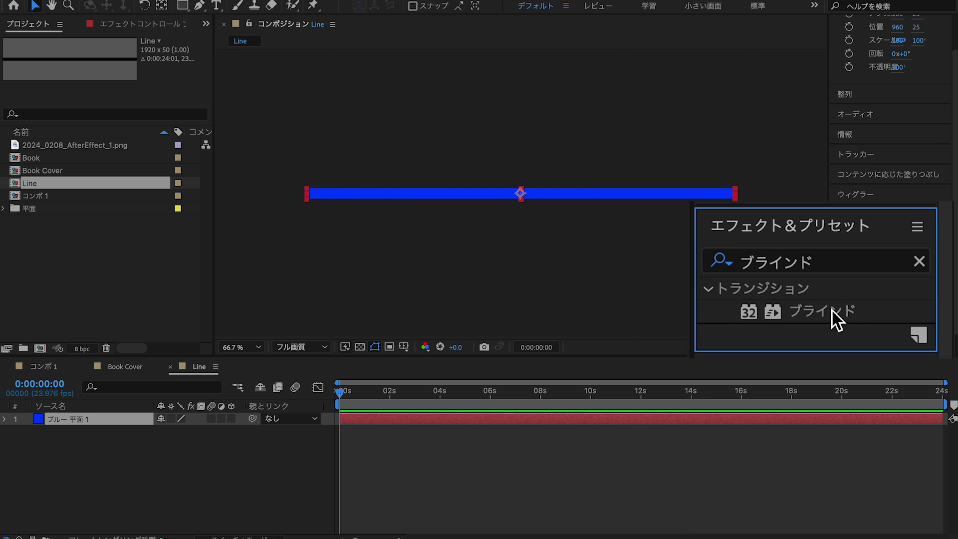
double_click(831, 310)
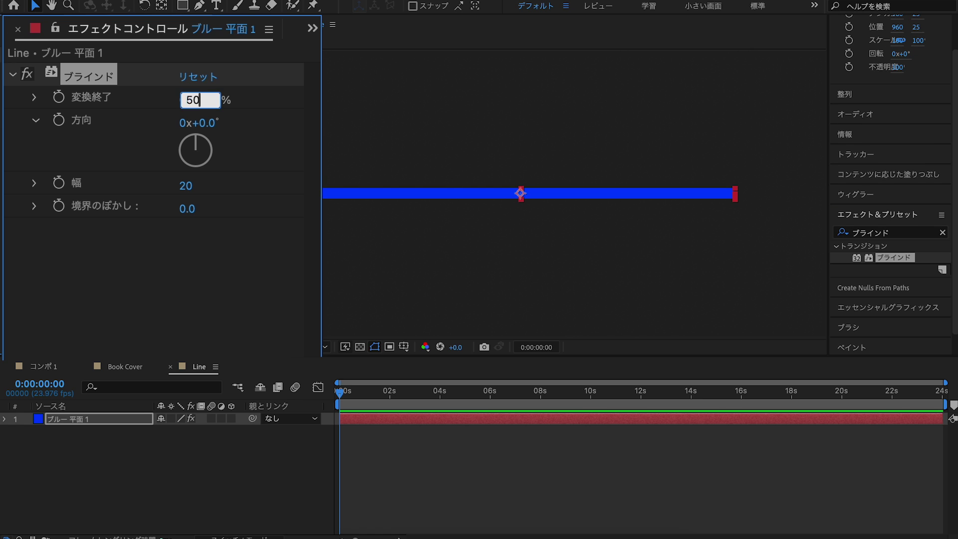
key("Return")
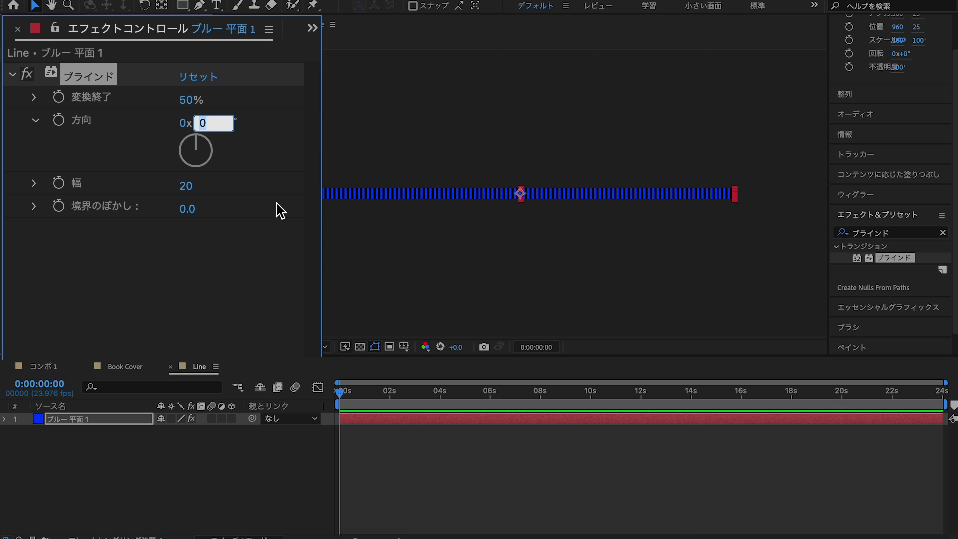
type("45")
type("+45")
key("Return")
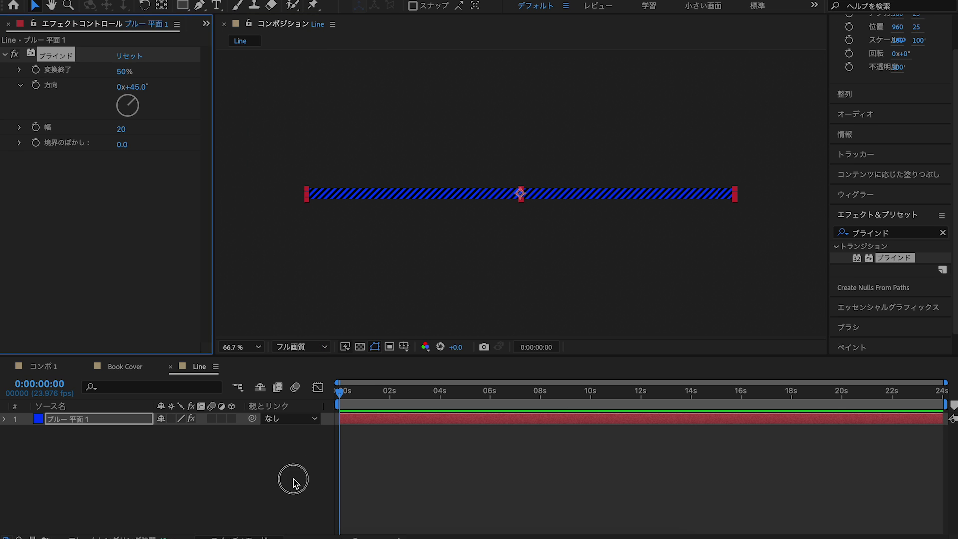
left_click(124, 367)
left_click(42, 366)
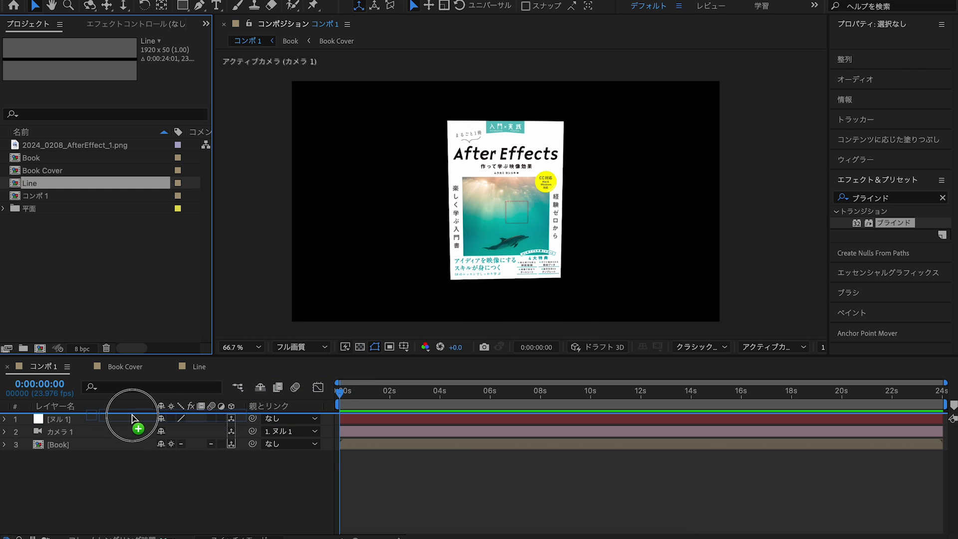
Add the Line comp as a layer in コンポ 1 and apply CC Cylinder to it.
left_click_drag(57, 187, 133, 419)
left_click(888, 273)
type("cc cy")
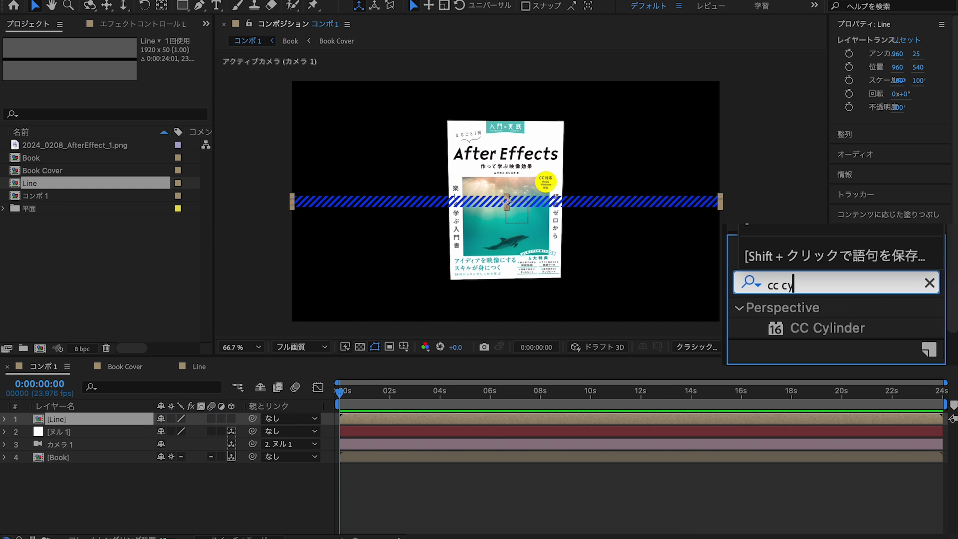
double_click(854, 319)
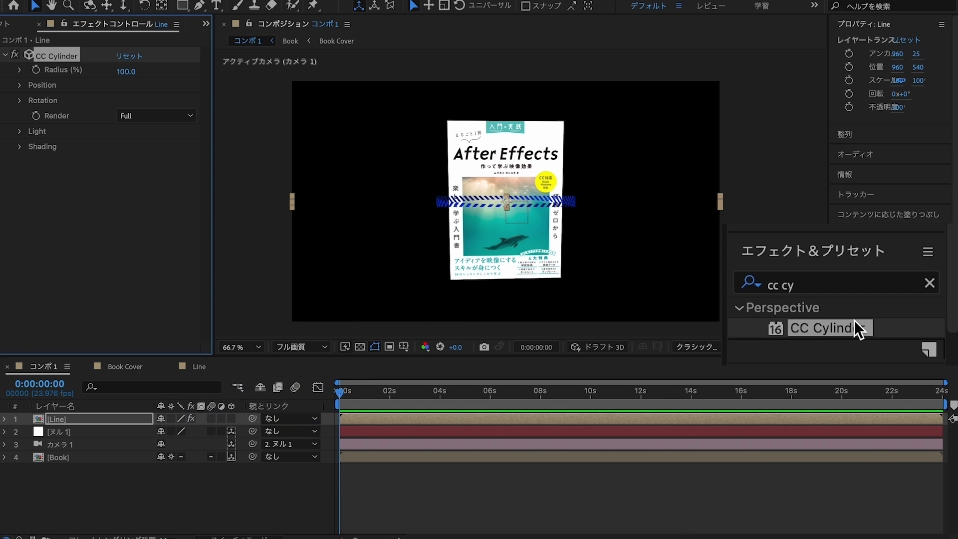
Enable Collapse Transformations on Line and set the cylinder radius to 137.
left_click(75, 422)
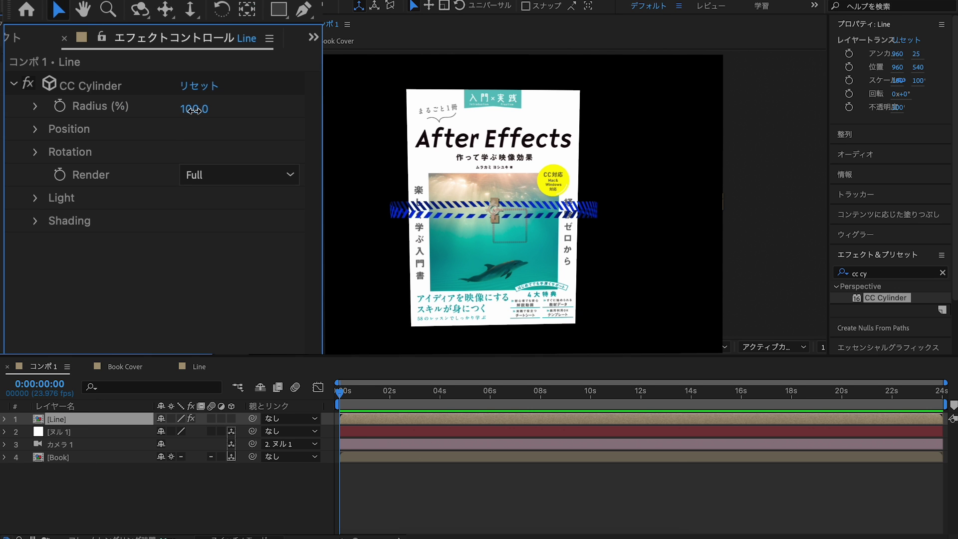
mouse_move(196, 115)
left_mouse_down()
mouse_move(210, 114)
mouse_move(187, 114)
left_mouse_up()
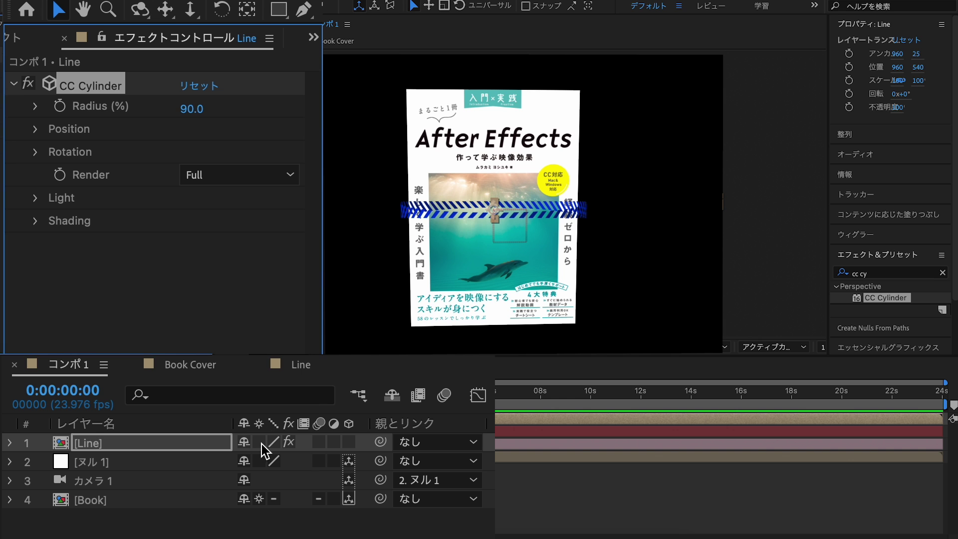
left_click(260, 442)
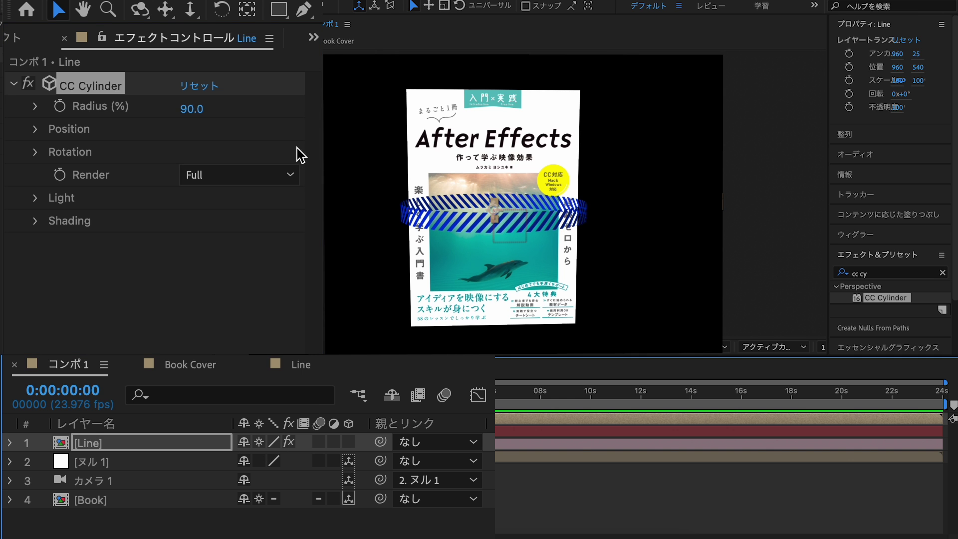
mouse_move(202, 111)
left_mouse_down()
mouse_move(237, 130)
mouse_move(268, 131)
left_mouse_up()
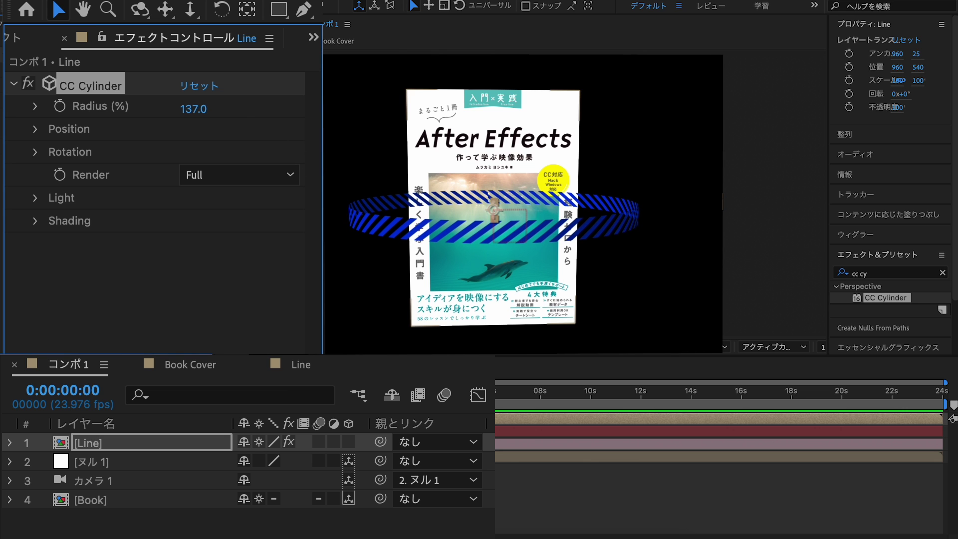
Add a time-based expression to the cylinder's Rotation Y so the ring spins.
left_click(33, 158)
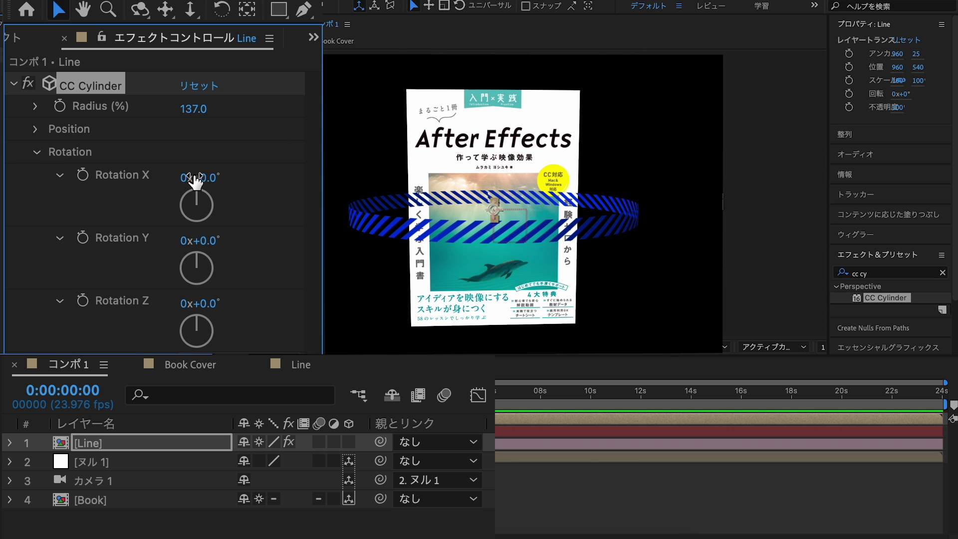
mouse_move(196, 268)
left_mouse_down()
mouse_move(320, 235)
mouse_move(39, 235)
left_mouse_up()
key("alt")
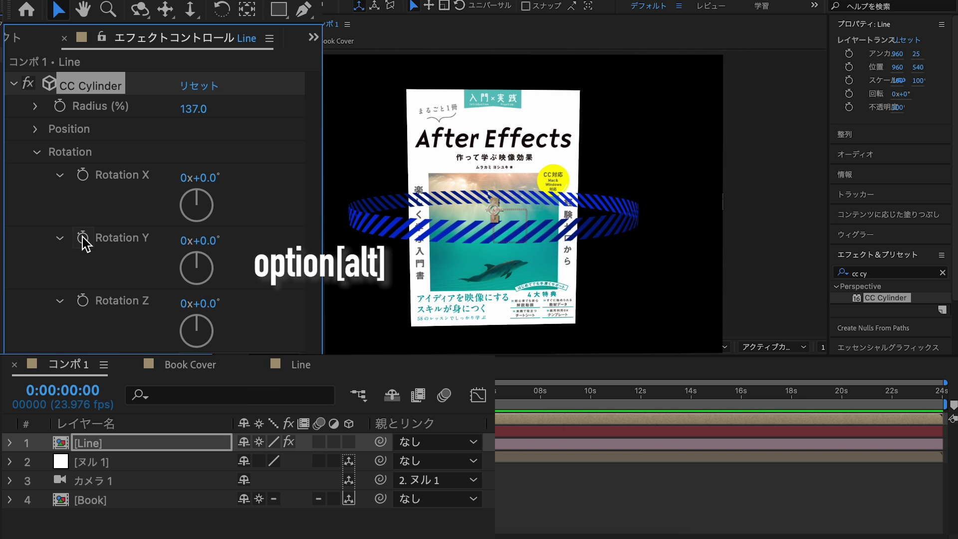
left_click(86, 245, "alt")
type("time*0")
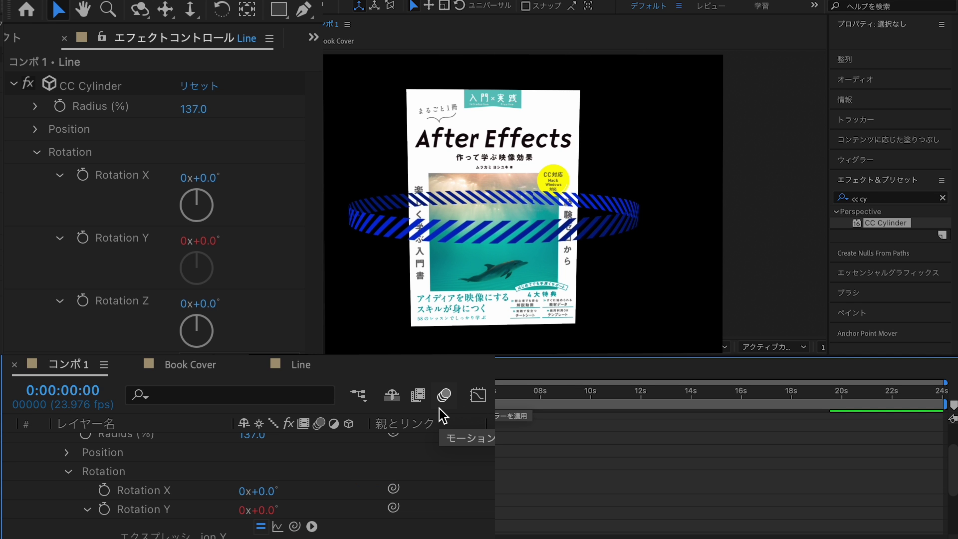
key("space")
Collapse Line's effect properties and move the layer below Camera 1, to layer 3.
scroll(100, 469, "up", 3)
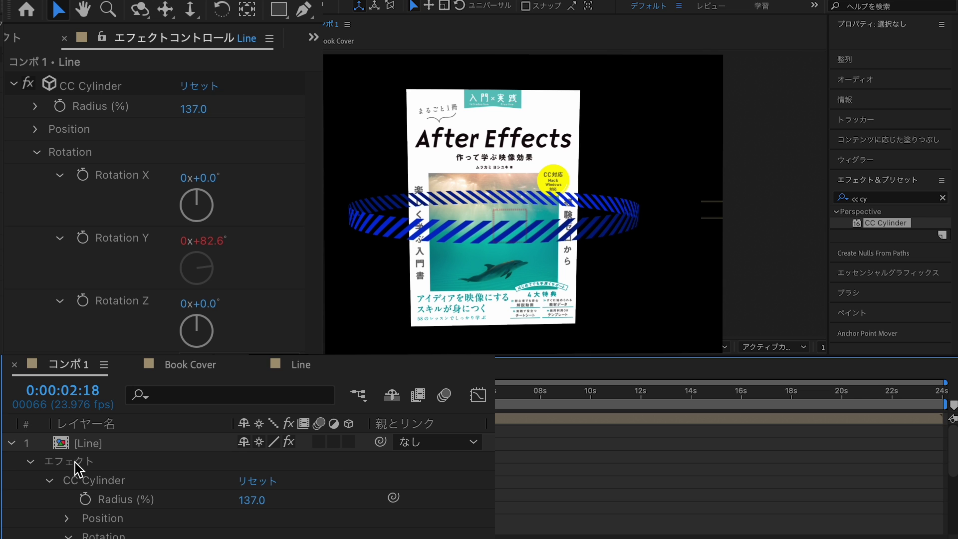
left_click(11, 443)
left_click_drag(128, 442, 126, 493)
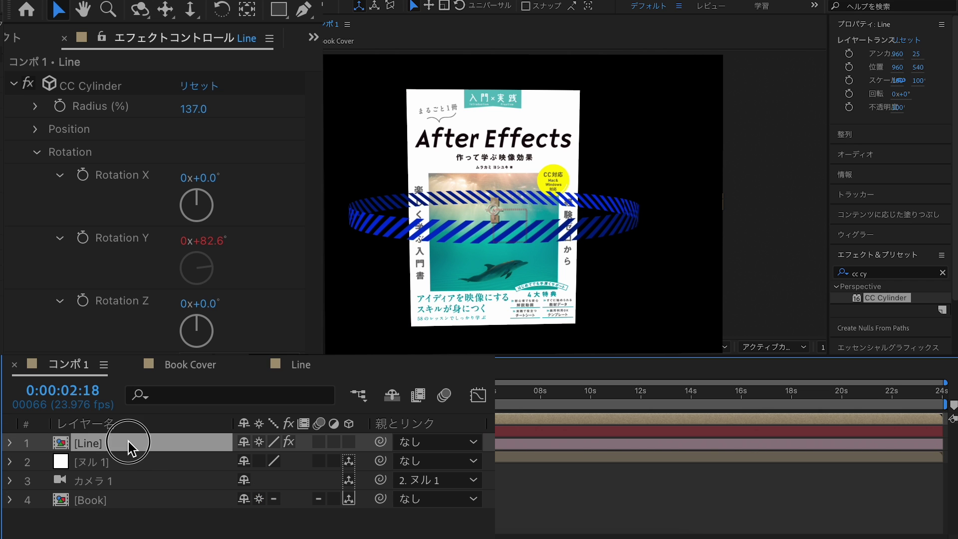
key("Return")
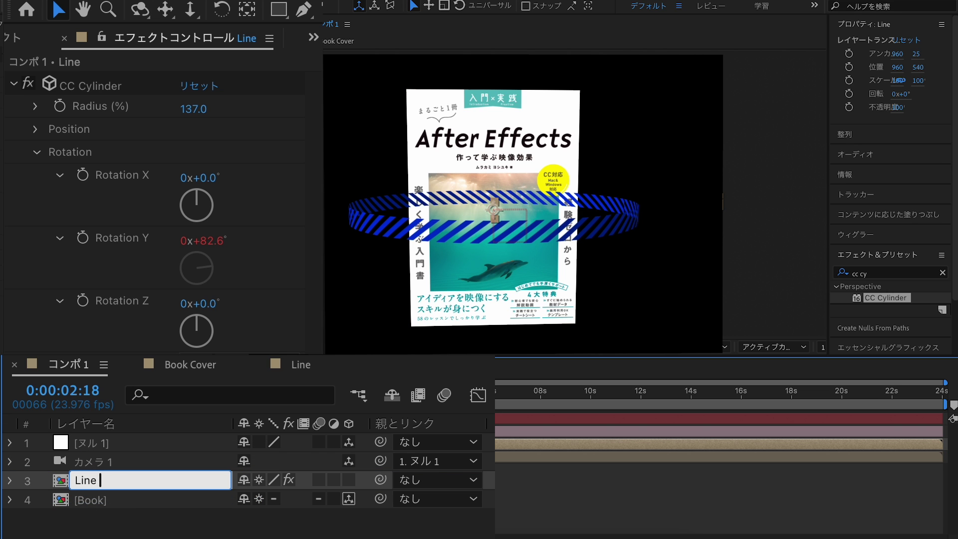
type("Out")
Name the ring layer Line Out and set its CC Cylinder Render to Outside.
key("Return")
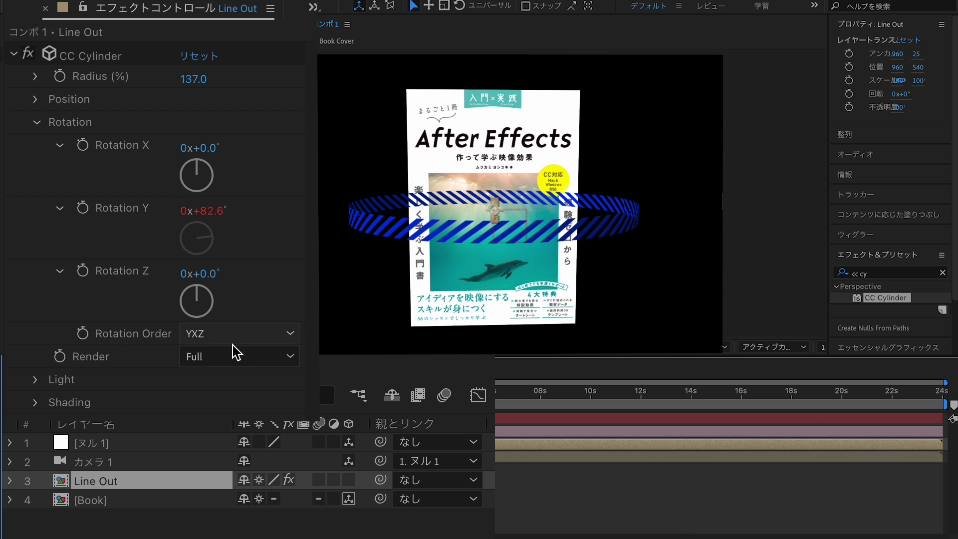
left_click(260, 356)
left_click(248, 397)
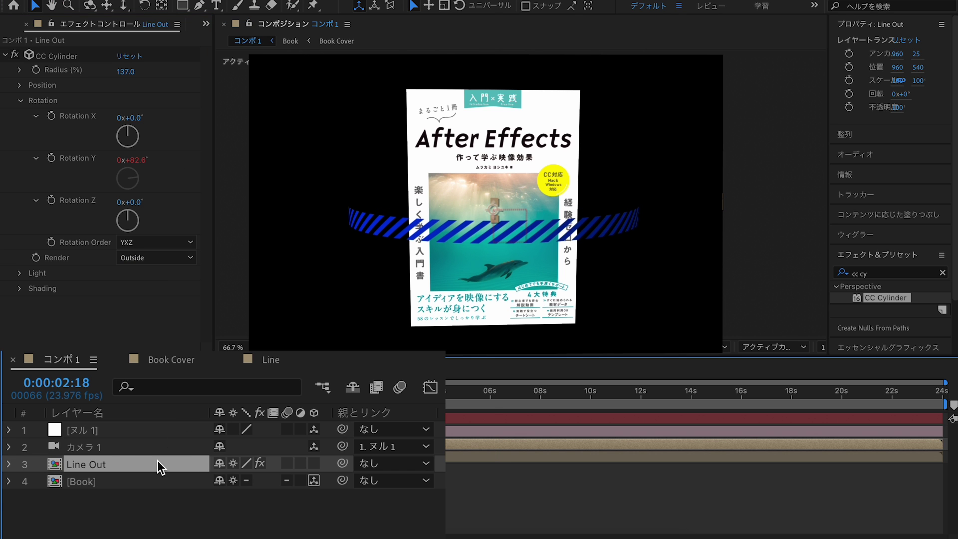
Duplicate it to the bottom as Line In, rendering Inside.
key("ctrl+d")
key("ctrl+shift+bracketleft")
key("Return")
type("Line In")
key("Return")
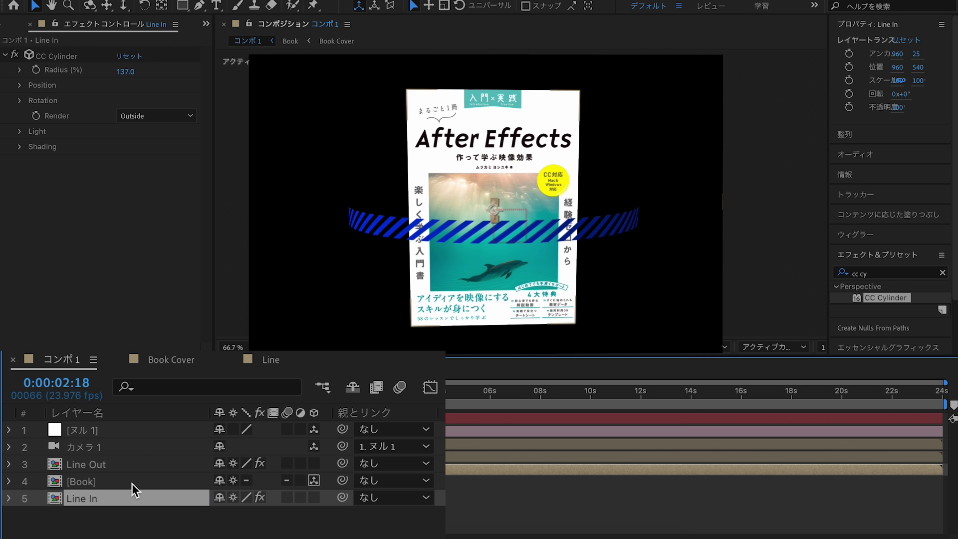
left_click(165, 116)
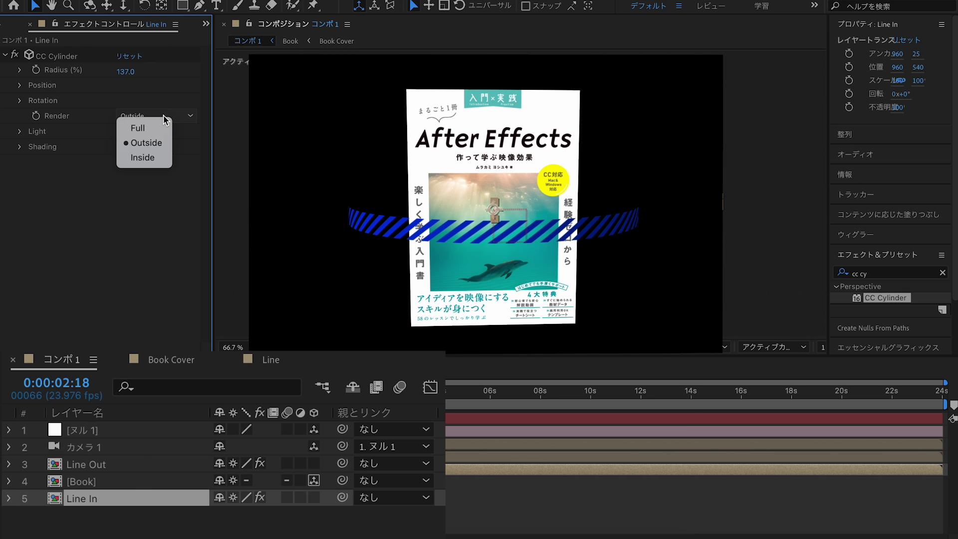
left_click(158, 157)
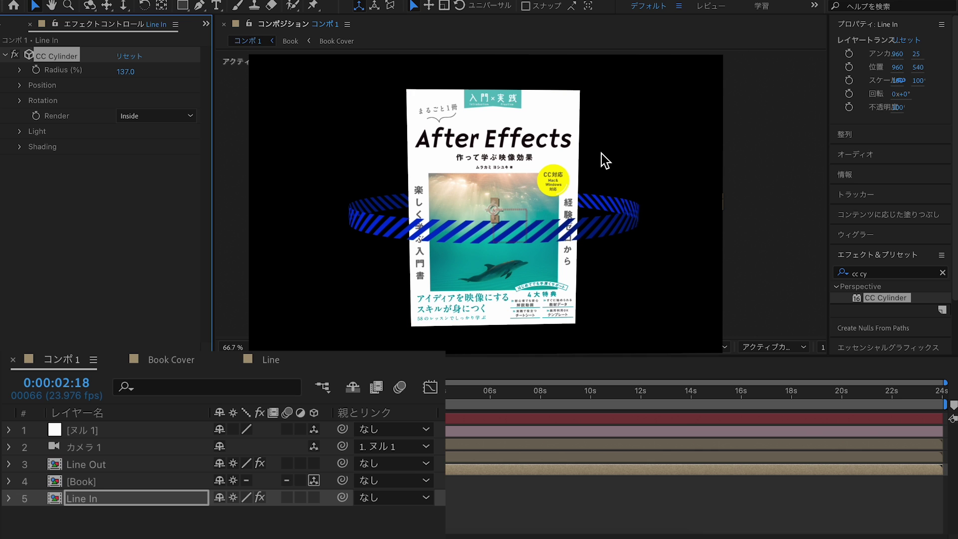
left_click_drag(56, 382, 30, 382)
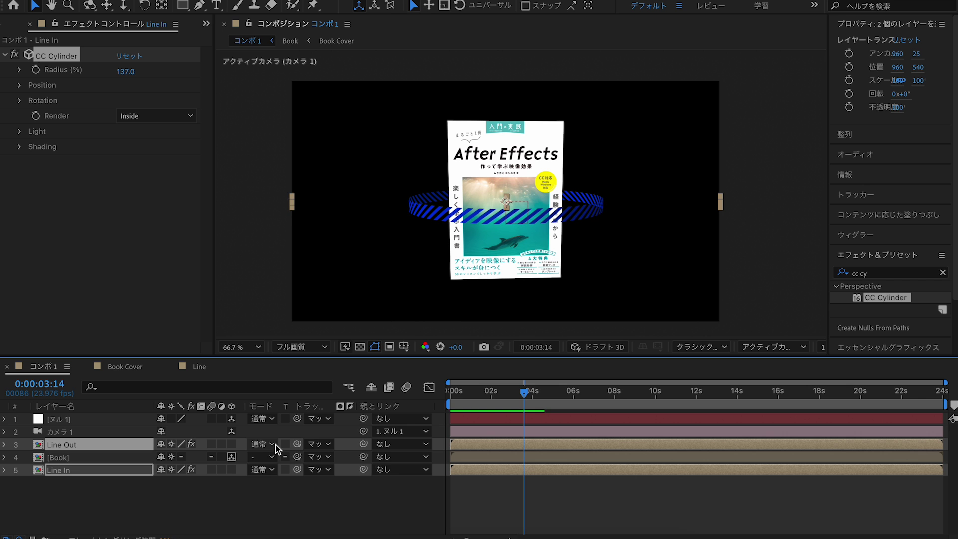
left_click(276, 444)
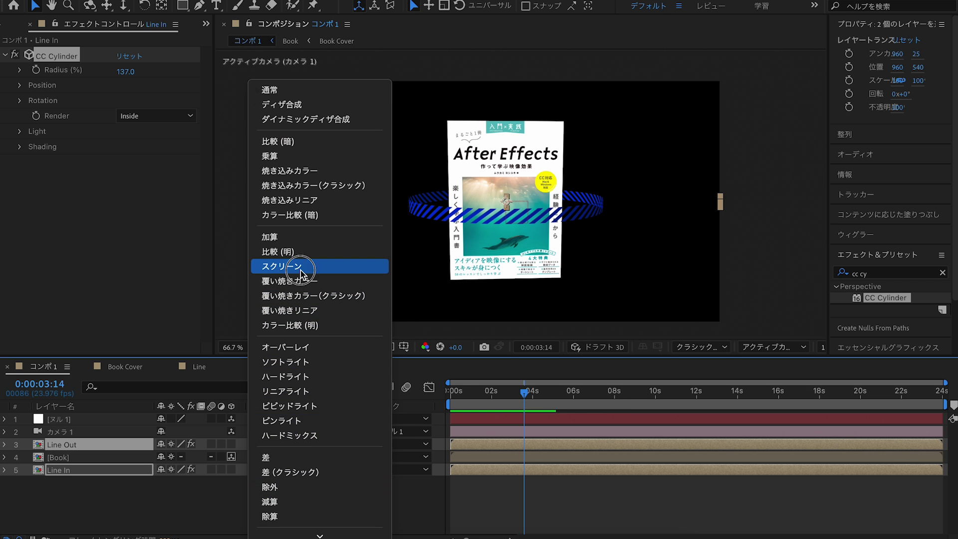
Set both ring layers to Screen and add a Glow with 0% threshold to Line Out.
left_click(301, 267)
double_click(844, 314)
left_click(125, 136)
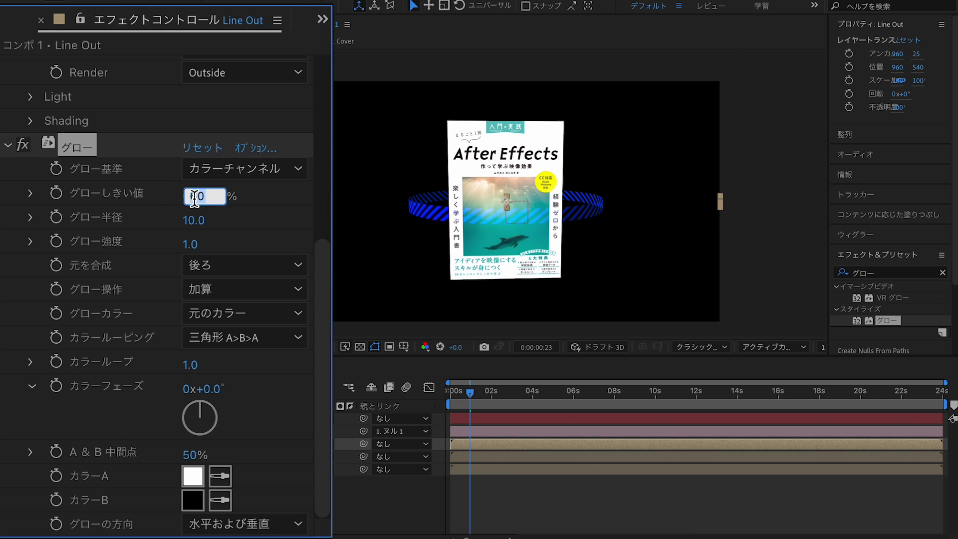
key("Return")
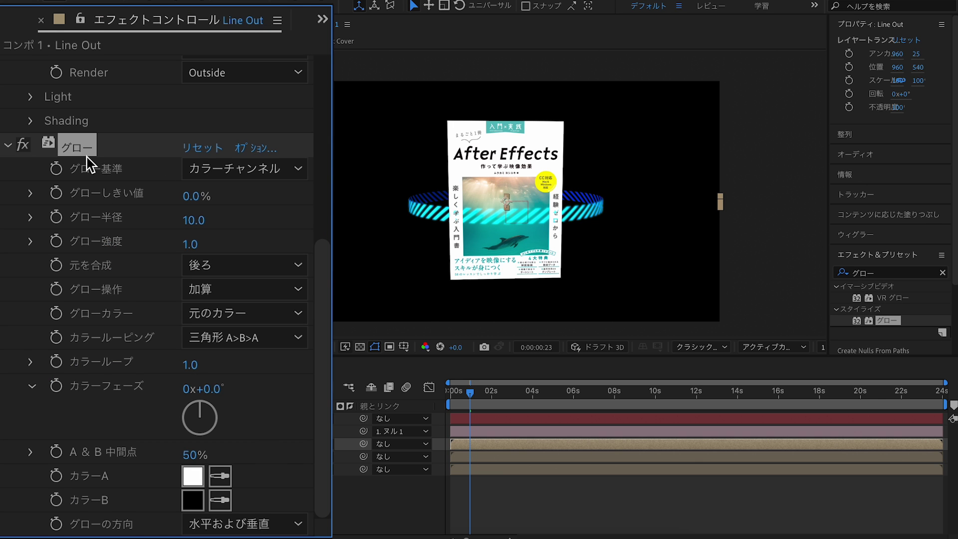
left_click(99, 457)
key("Home")
Keyframe Book's Y orientation from 316° at 0 s to 35° at 4 s and preview it.
key("r")
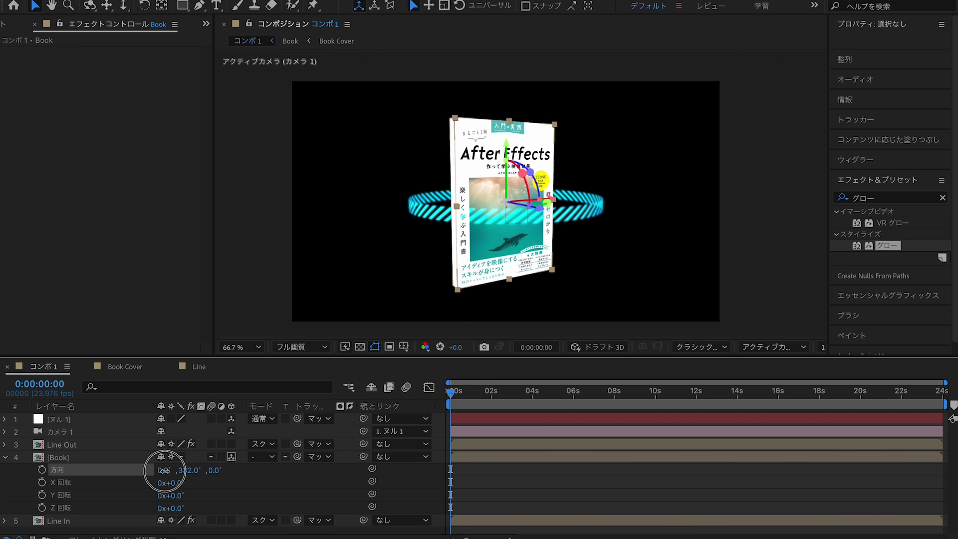
mouse_move(185, 470)
left_mouse_down()
mouse_move(170, 470)
mouse_move(246, 471)
left_mouse_up()
left_click(42, 470)
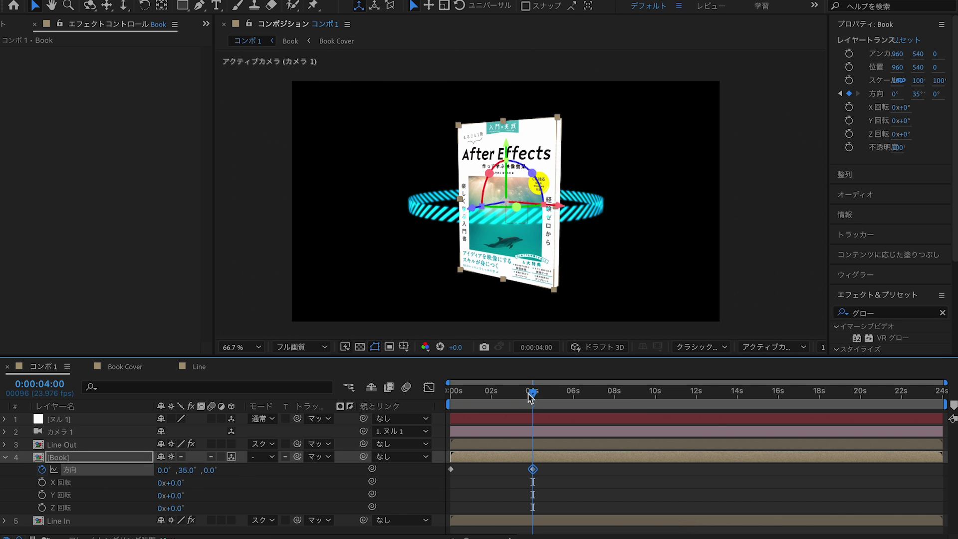
left_click_drag(531, 396, 421, 396)
key("space")
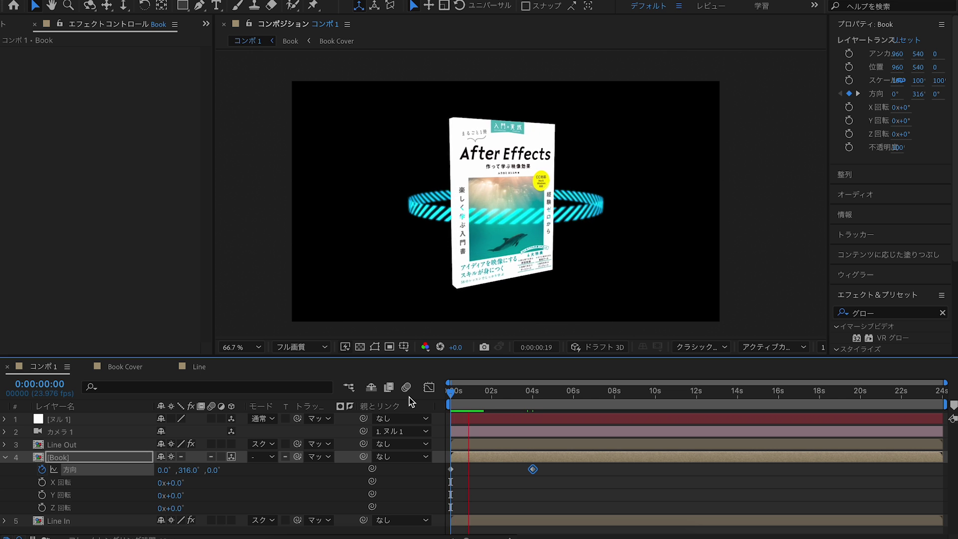